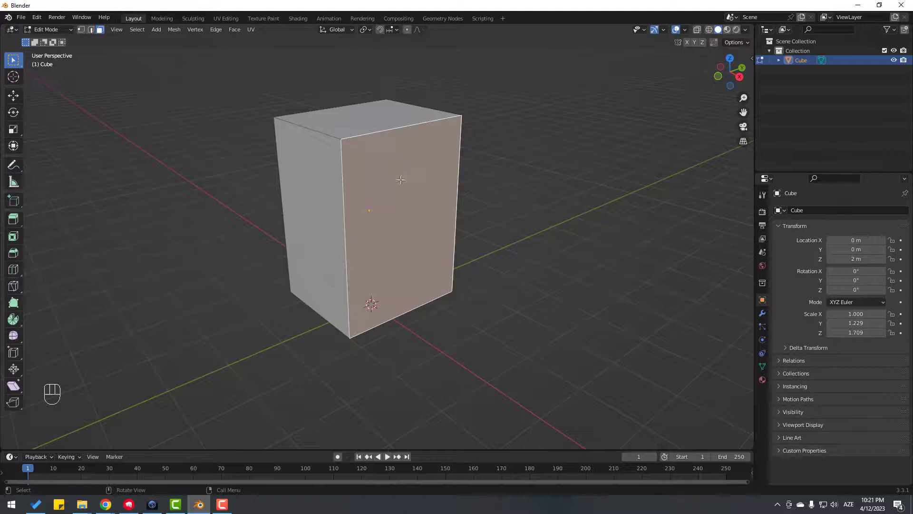
- Separate the selected front face of the box into its own object, return to Object Mode and clear the selection
right_click(374, 151)
mouse_move(349, 310)
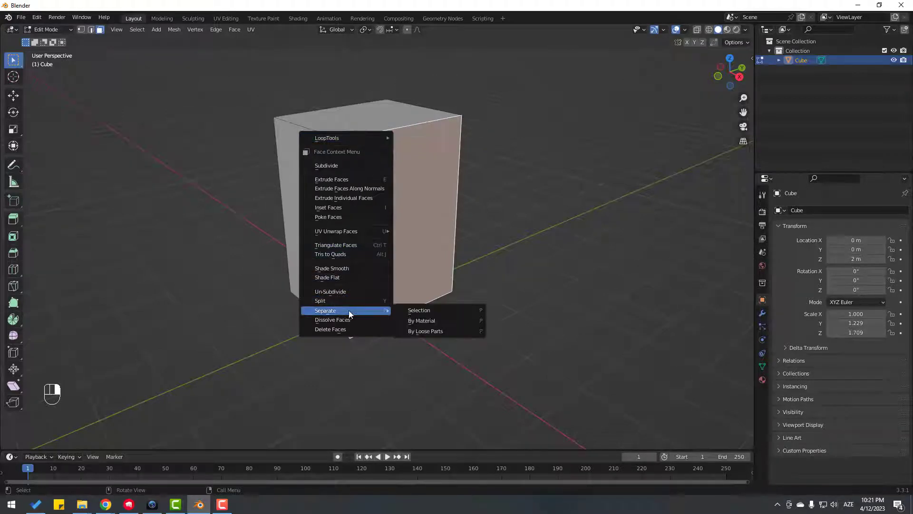
click(417, 311)
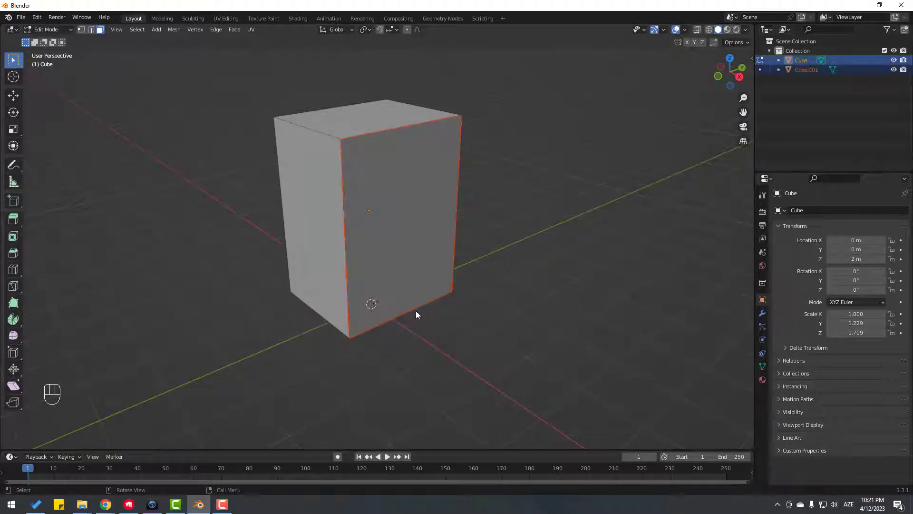
click(59, 31)
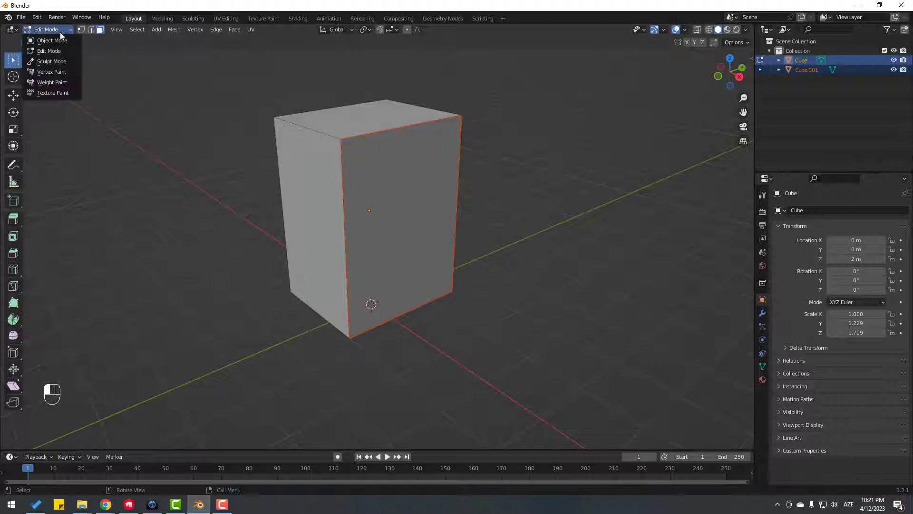
click(55, 41)
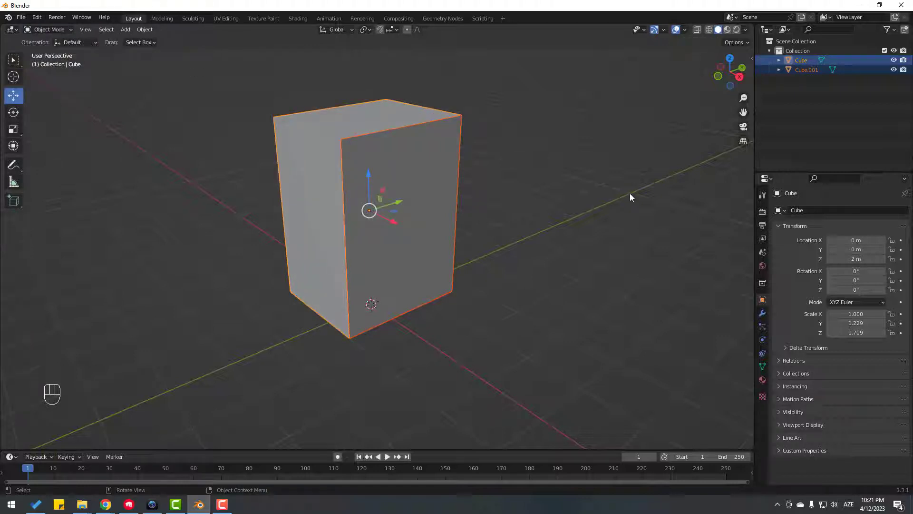
click(563, 185)
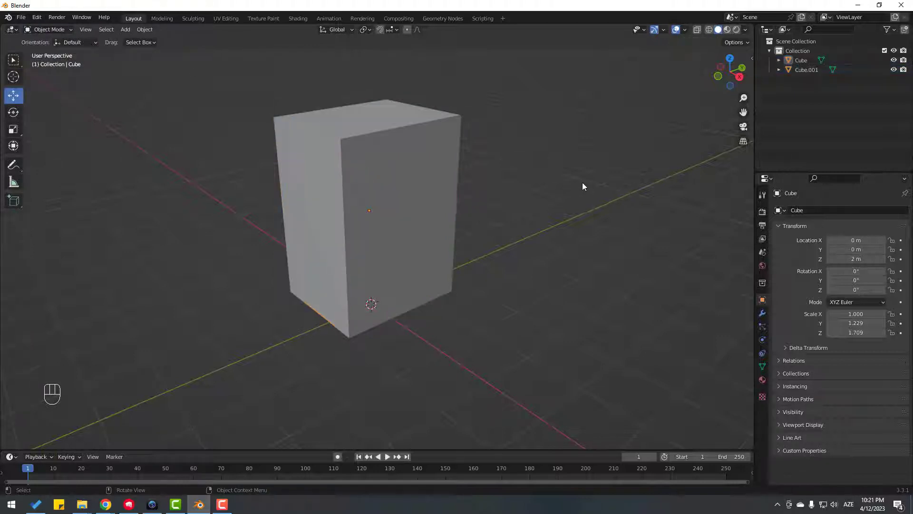
- Select the separated face Cube.001 and set its origin to its geometry
click(800, 61)
click(806, 72)
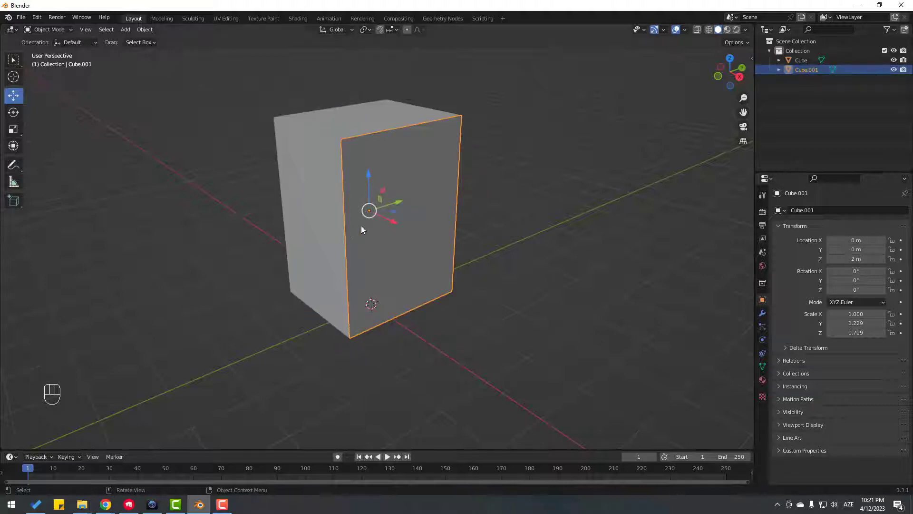
drag(391, 221, 432, 238)
key(ctrl+z)
click(142, 30)
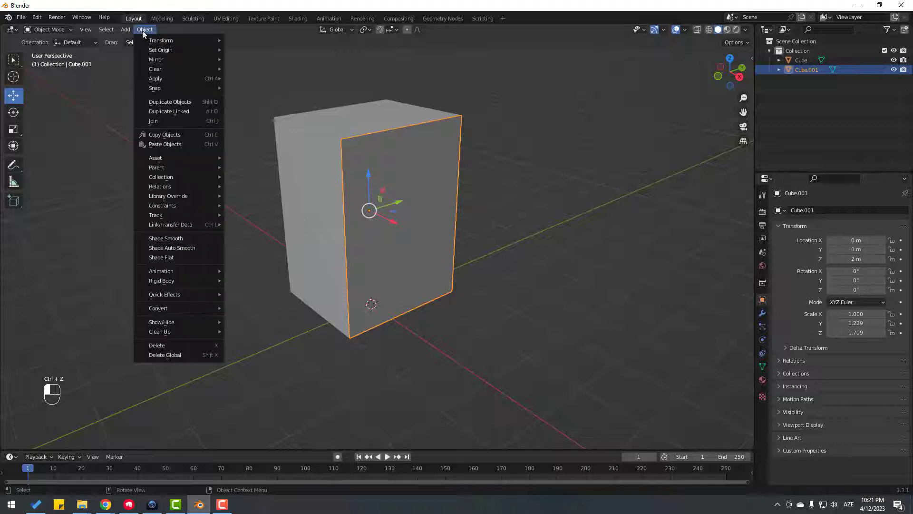
mouse_move(182, 55)
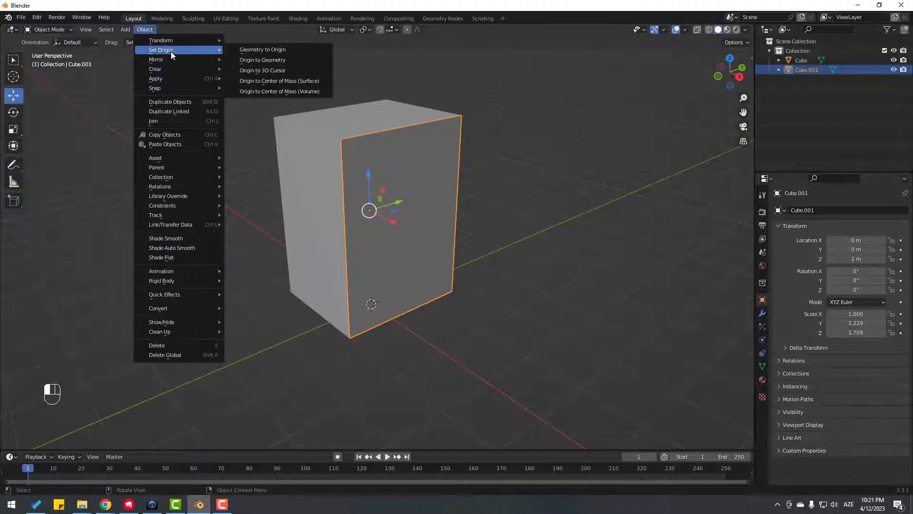
click(282, 60)
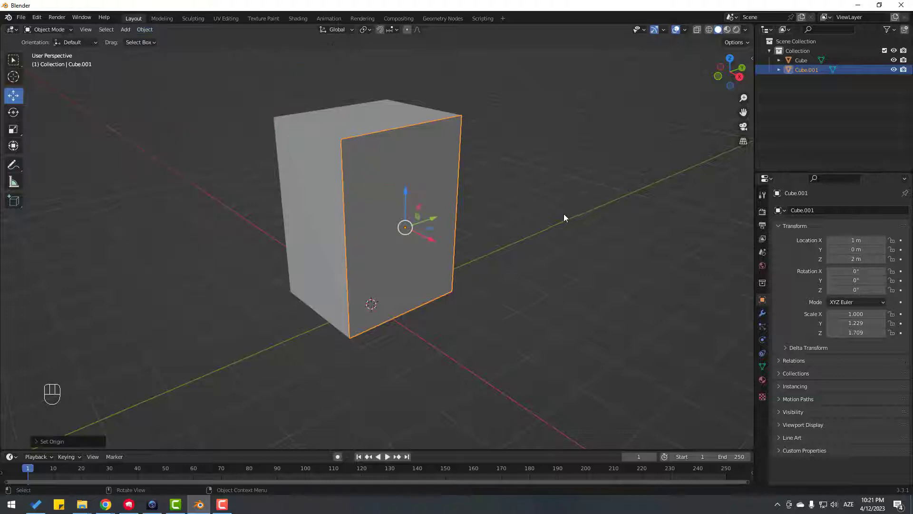
- Reselect the separated front face in the viewport and put it into Edit Mode
scroll(496, 218, up, 2)
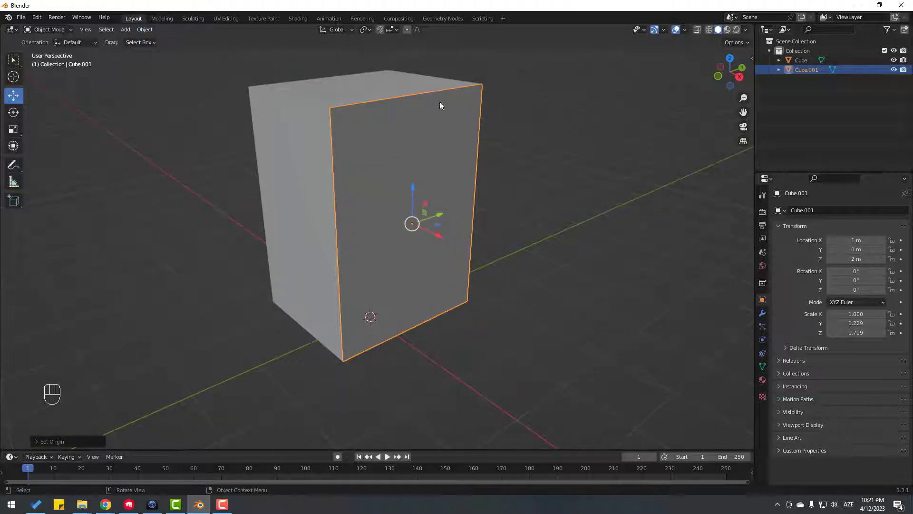
click(535, 184)
scroll(523, 192, down, 3)
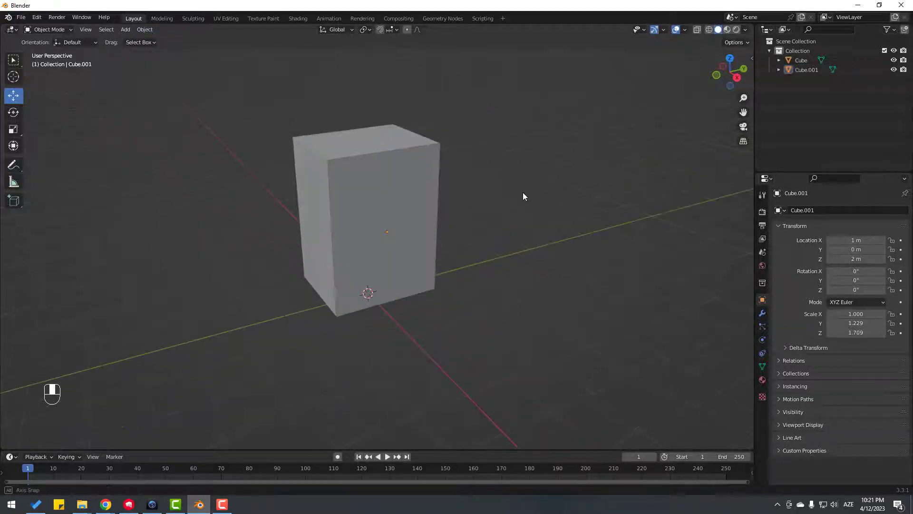
click(386, 190)
scroll(276, 220, up, 3)
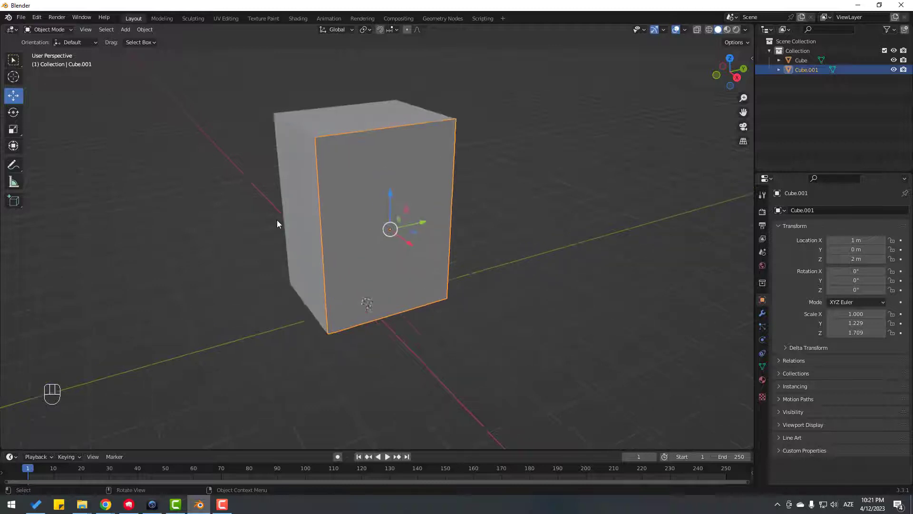
click(51, 30)
click(53, 49)
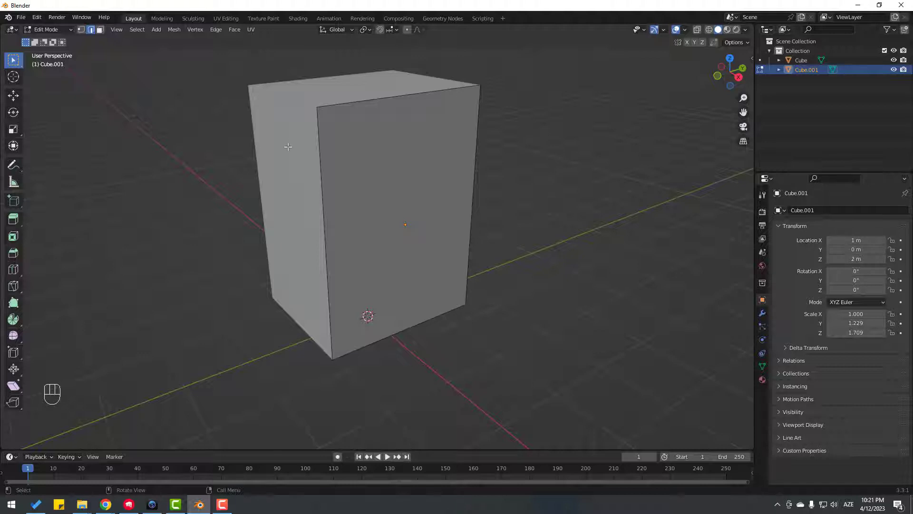
- Add five evenly spaced horizontal loop cuts across the front face without sliding them
key(ctrl+r)
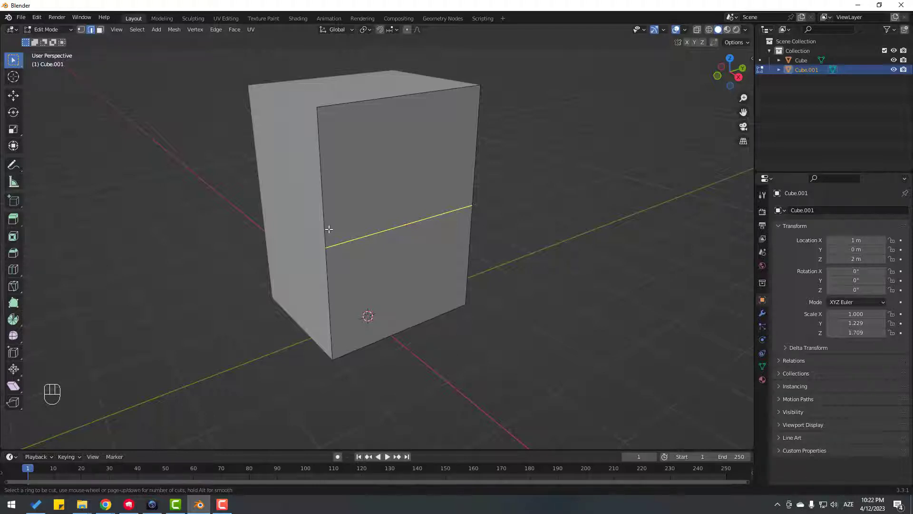
scroll(329, 229, up, 4)
scroll(329, 229, down, 1)
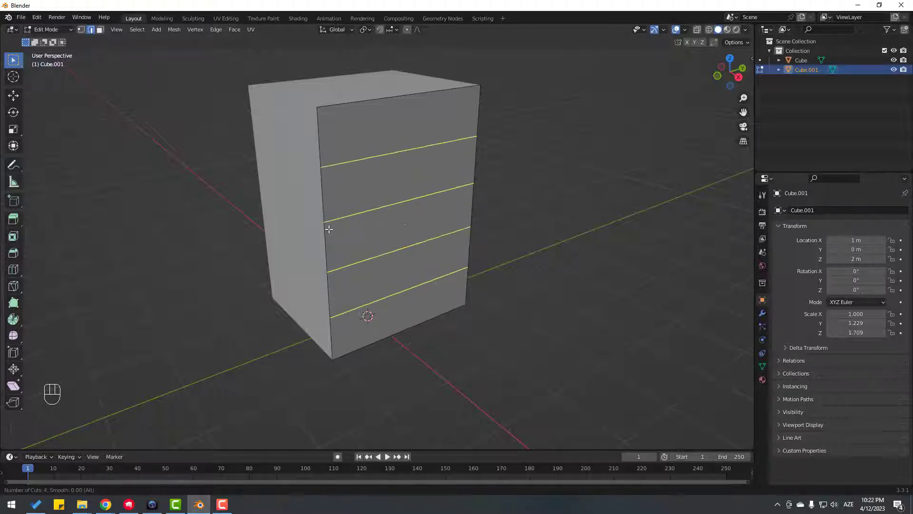
scroll(329, 229, up, 1)
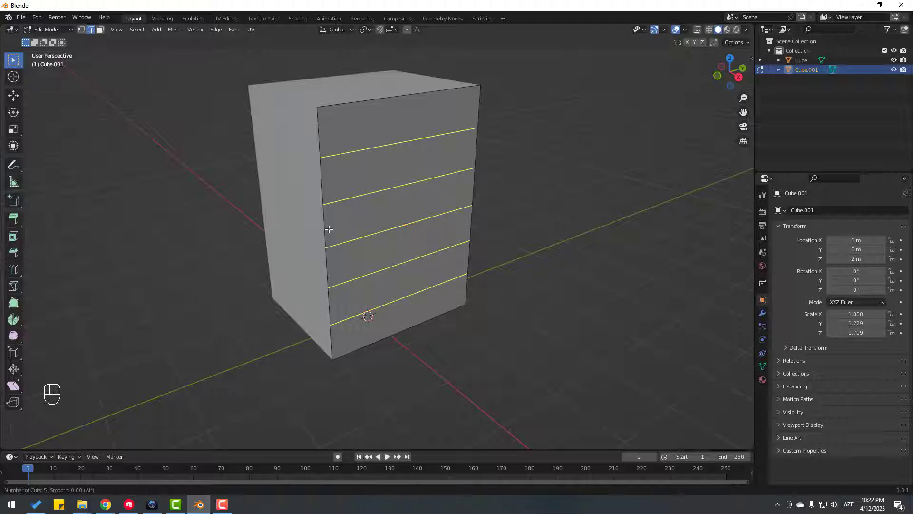
click(329, 229)
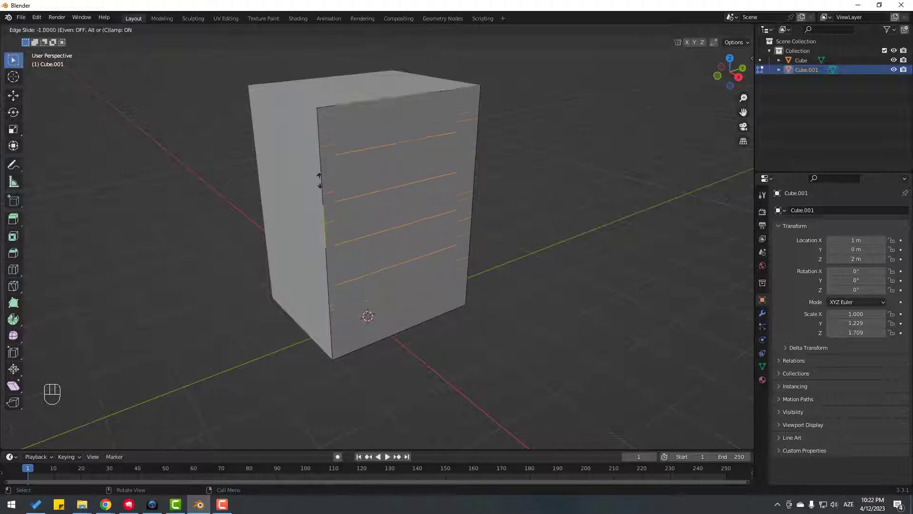
key(Escape)
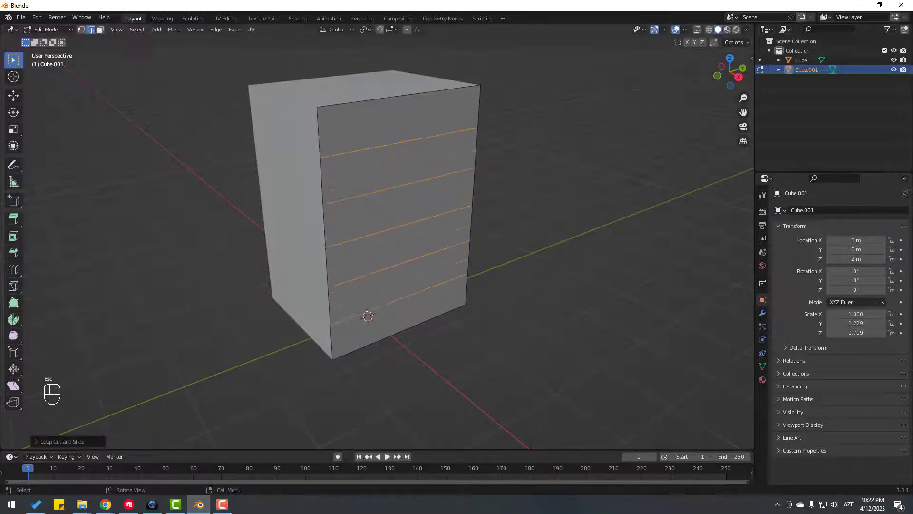
- Select all six horizontal strips of the front face and extrude them outward by about 0.41 m
click(597, 284)
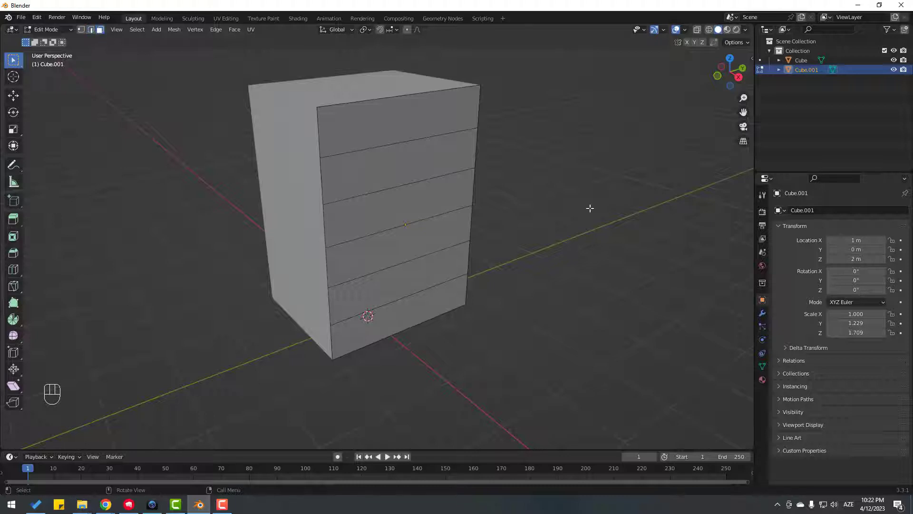
shift+click(410, 118)
shift+click(418, 157)
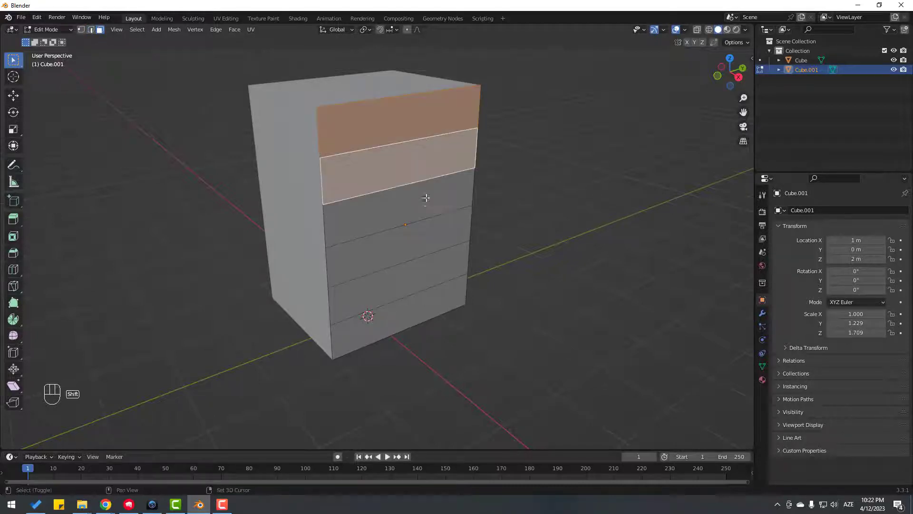
shift+click(426, 204)
shift+click(427, 244)
shift+click(423, 284)
shift+click(419, 312)
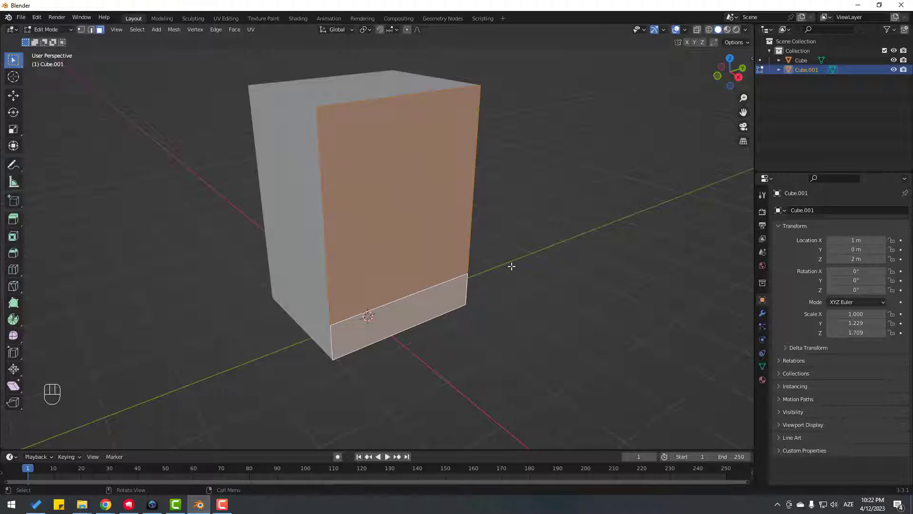
key(e)
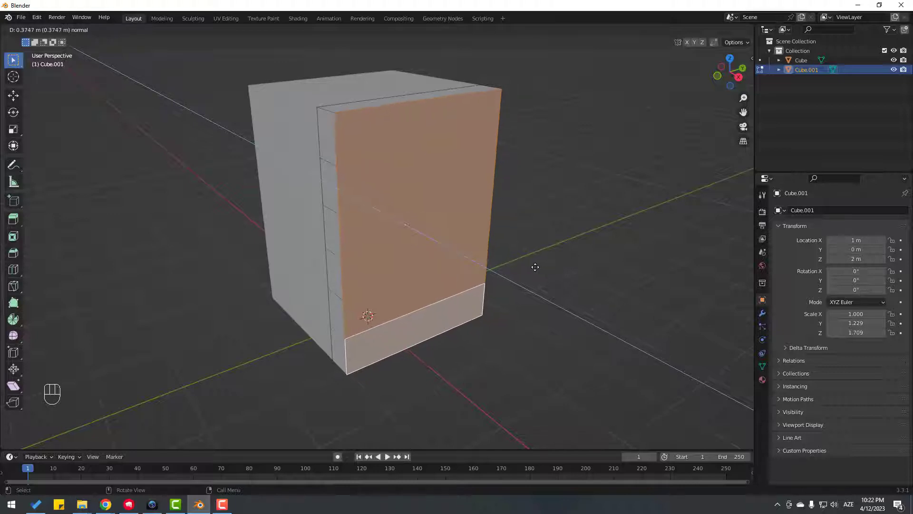
click(535, 266)
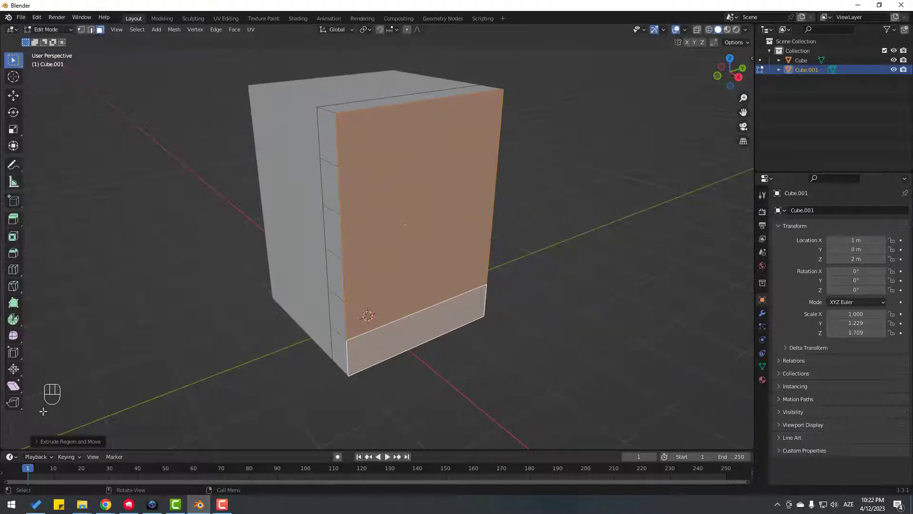
- Copy the exact Z distance from the extrusion's settings and collapse those settings again
click(36, 441)
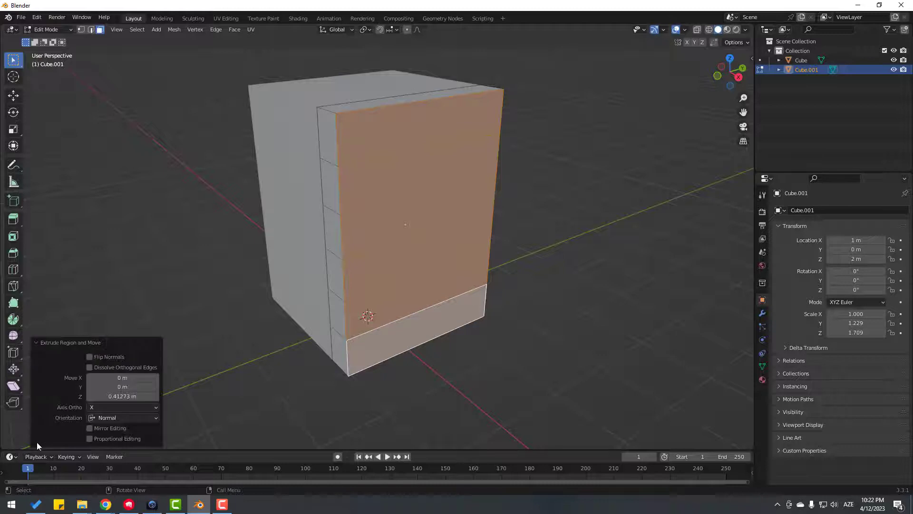
click(122, 396)
click(120, 396)
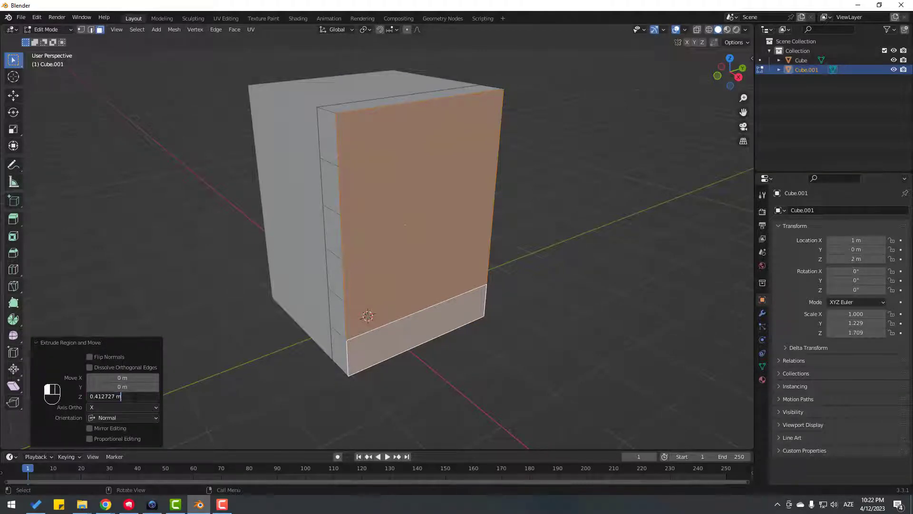
key(ctrl+a)
key(ctrl+c)
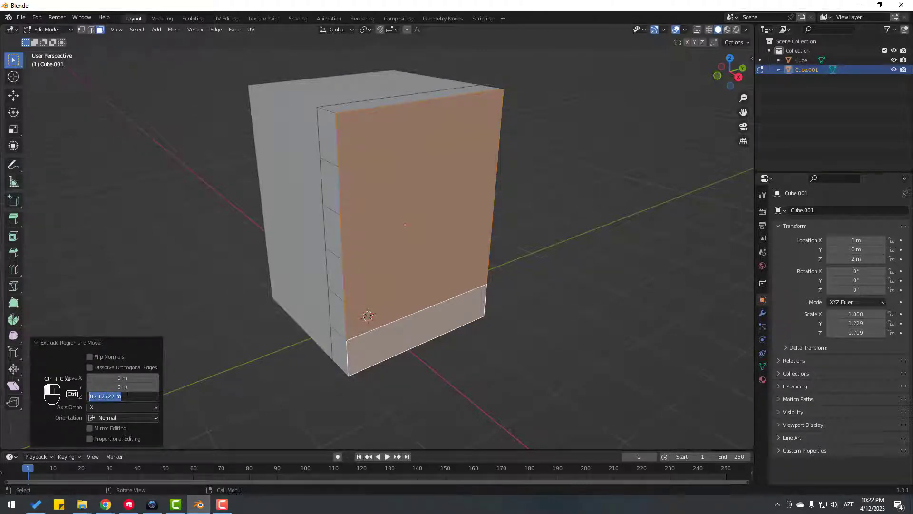
click(35, 342)
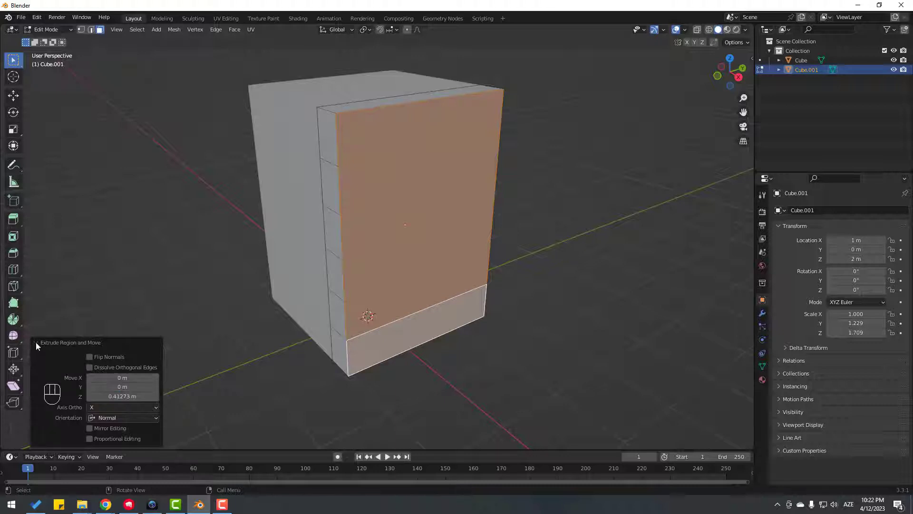
click(36, 342)
- Remove the top strip from the selection and extrude the remaining five strips outward by the copied 0.412727 m
key(shift)
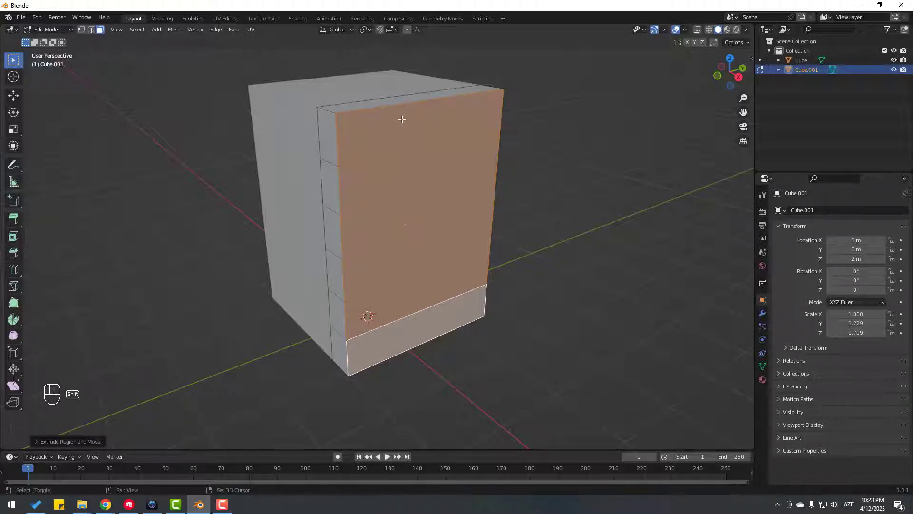
shift+click(399, 122)
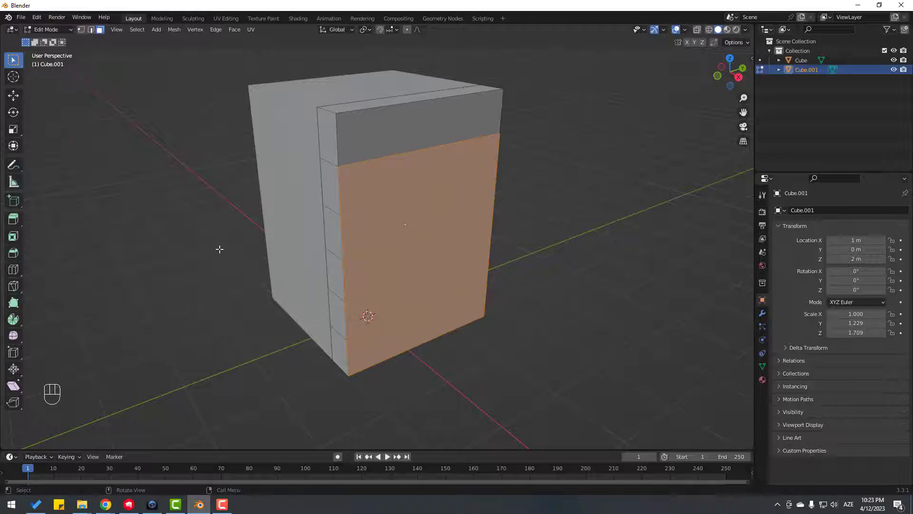
middle_drag(219, 249, 231, 253)
key(e)
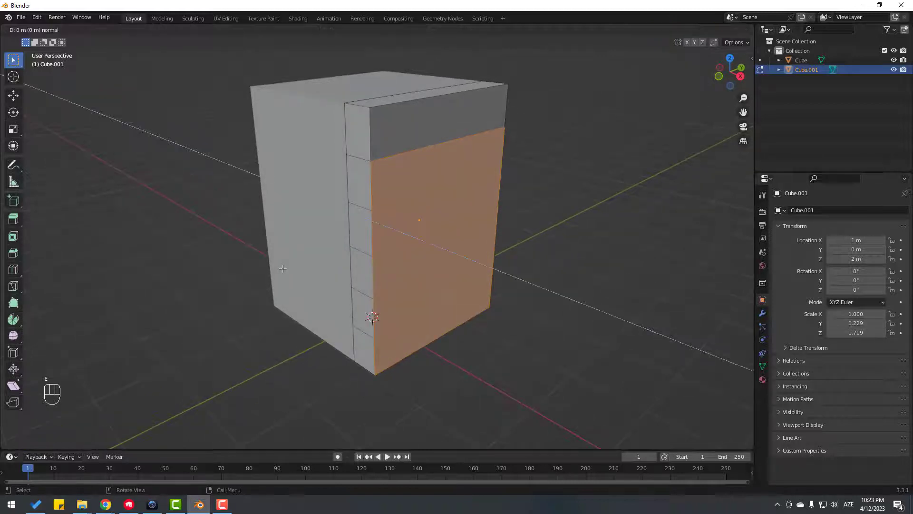
key(ctrl+v)
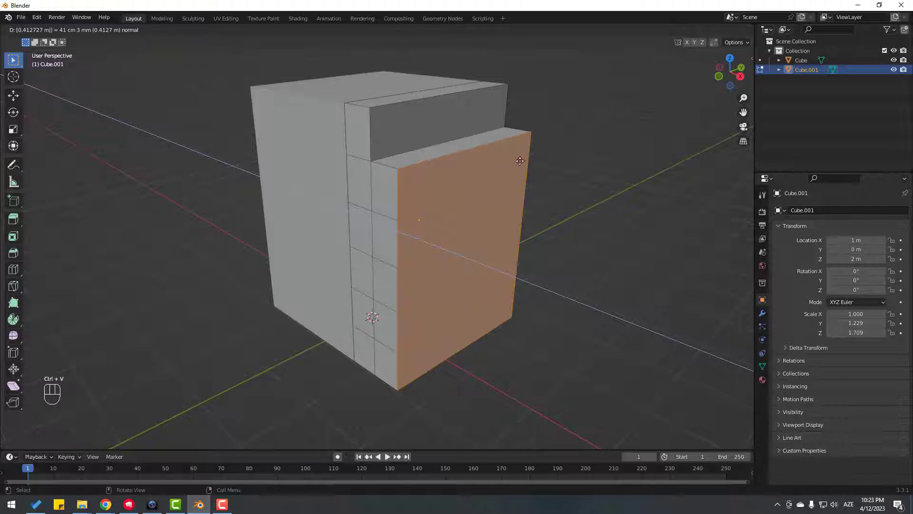
key(shift)
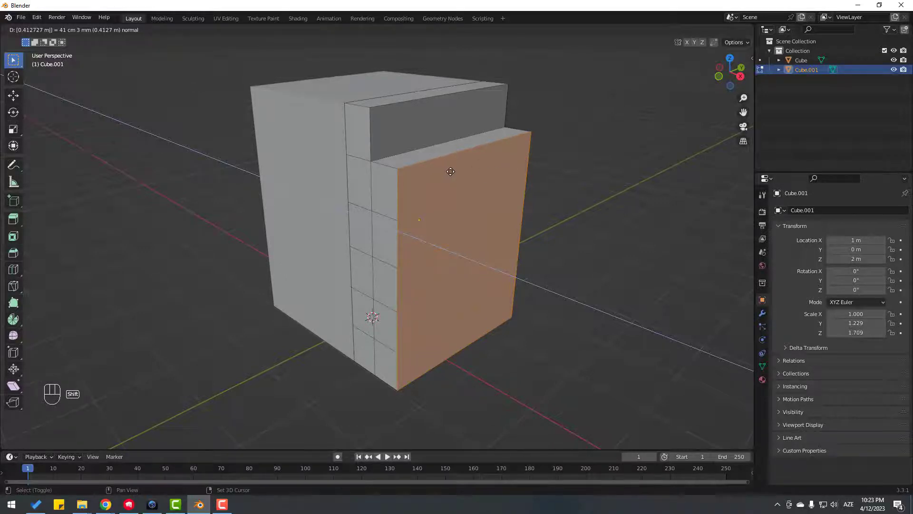
click(450, 171)
- Remove the uppermost strip from the selection and extrude the remaining four strips outward by 0.412727 m
shift+click(446, 179)
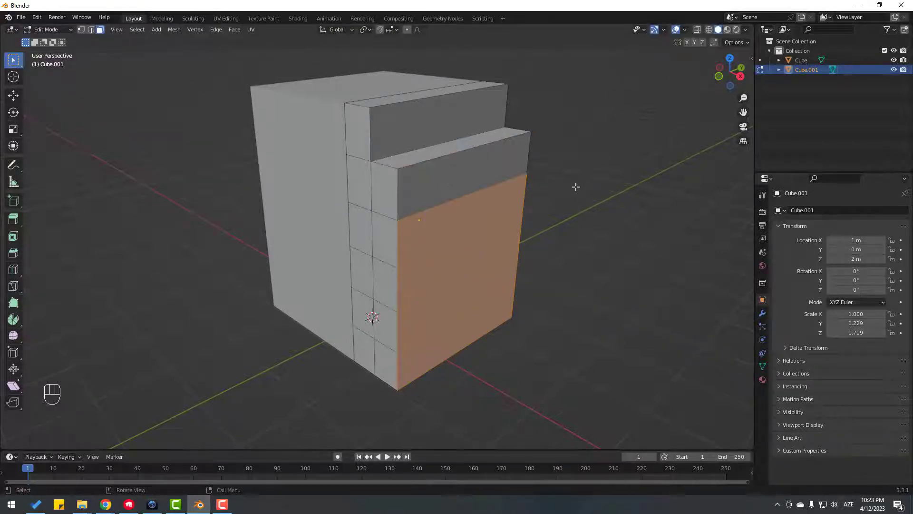
key(e)
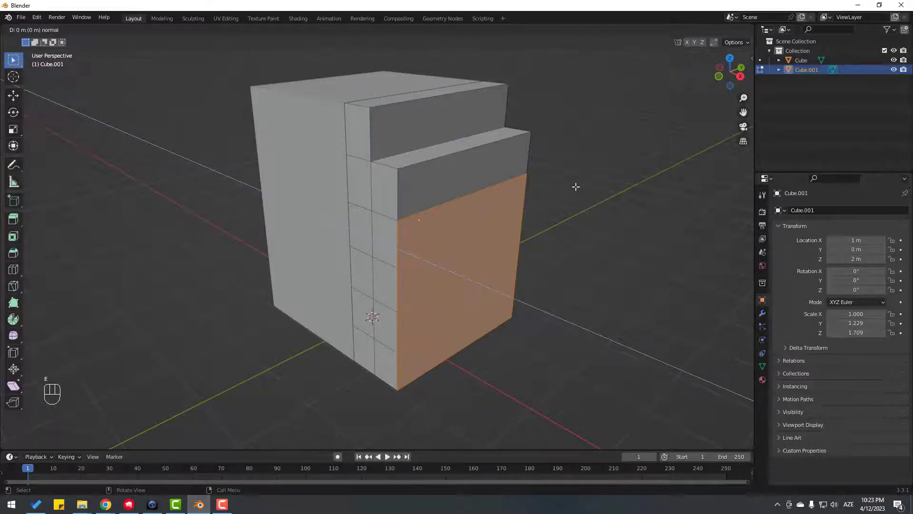
text(0.412727)
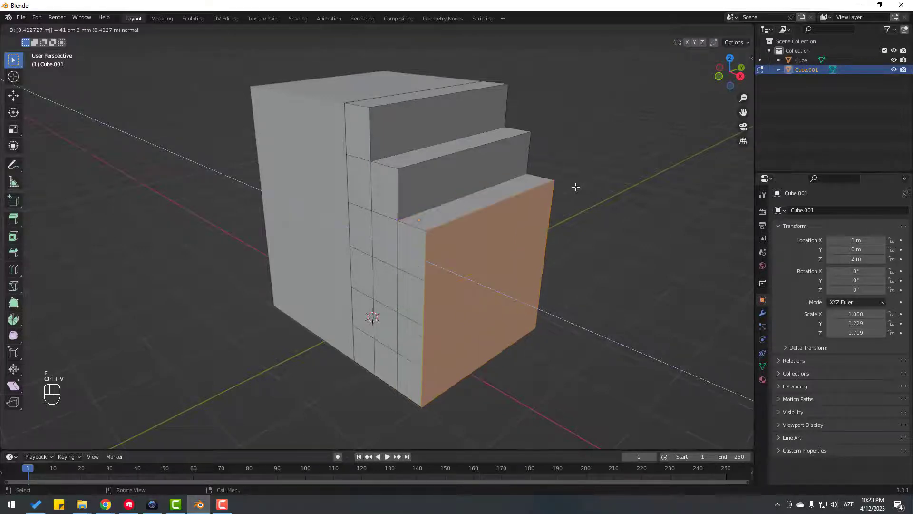
click(473, 224)
- Take the next upper strip out of the selection and extrude the three strips below it outward by 0.412727 m
shift+click(473, 226)
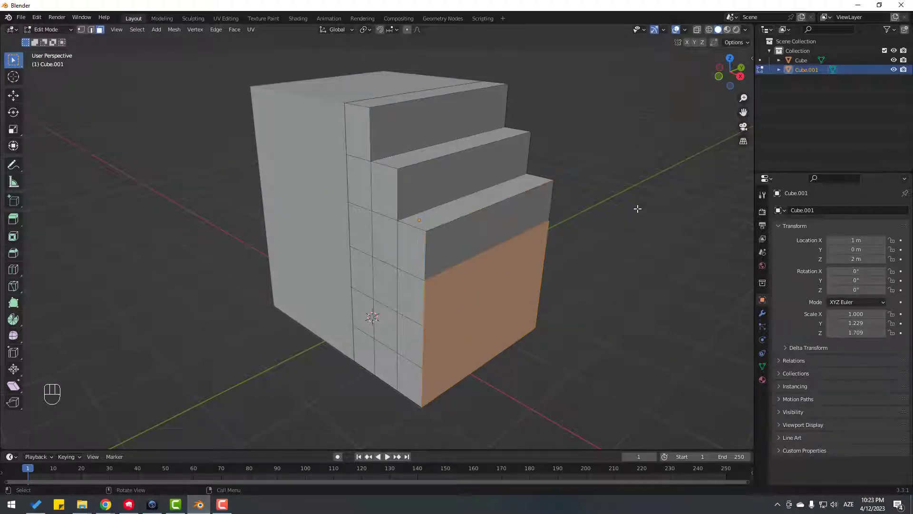
key(e)
text(0.412727)
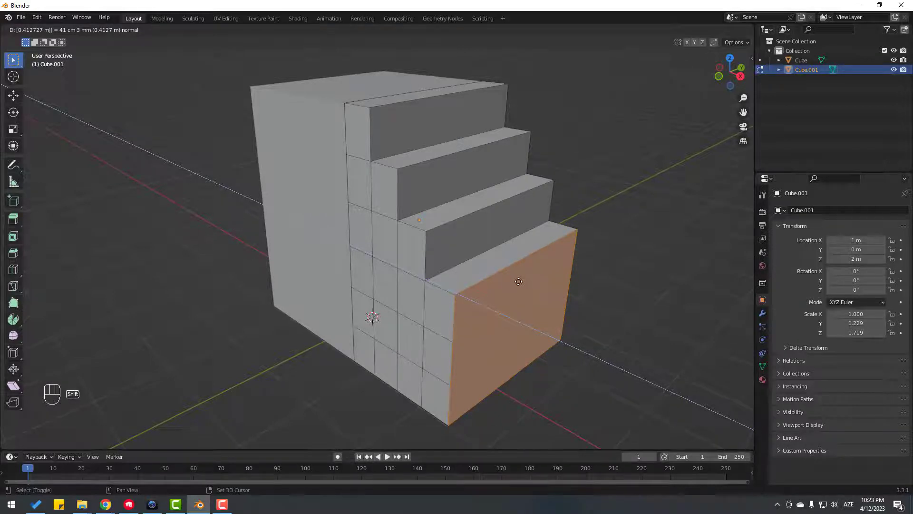
- Keep only the two lowest strips selected and extrude them outward by the copied 0.412727 m
click(513, 282)
key(ctrl+z)
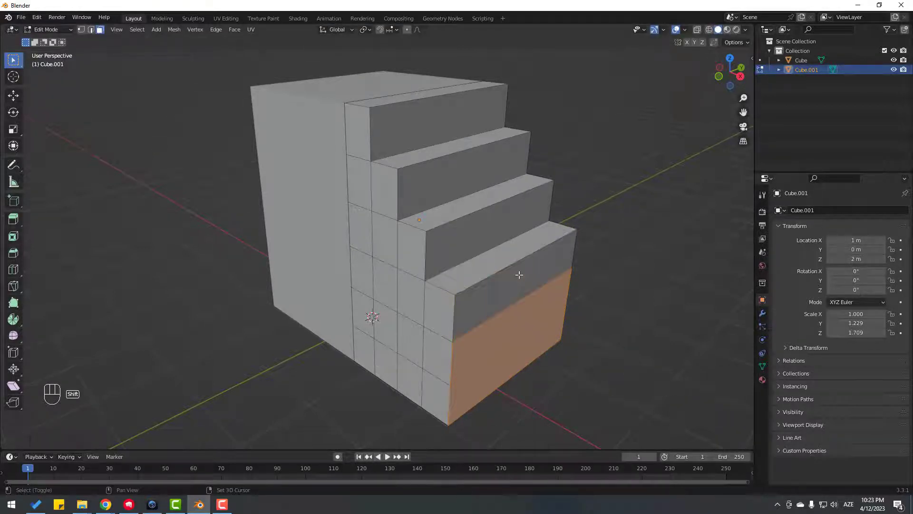
key(Escape)
key(e)
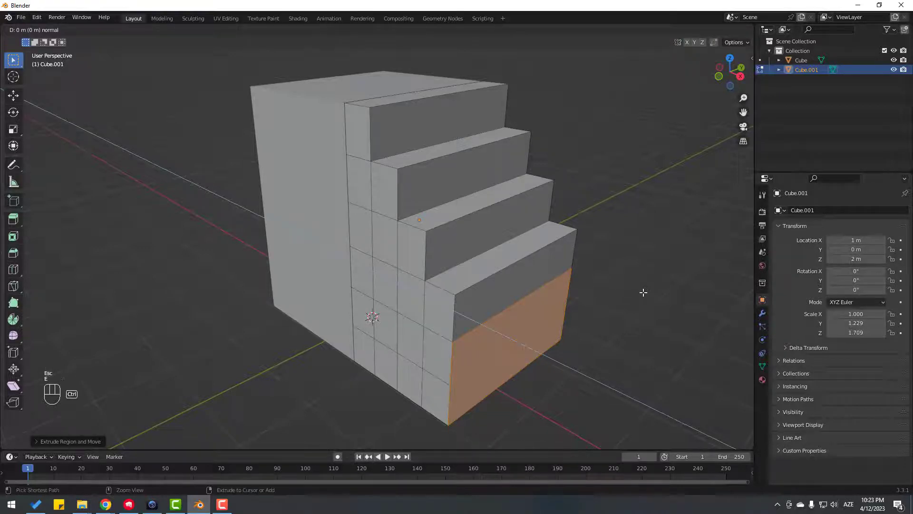
key(ctrl+v)
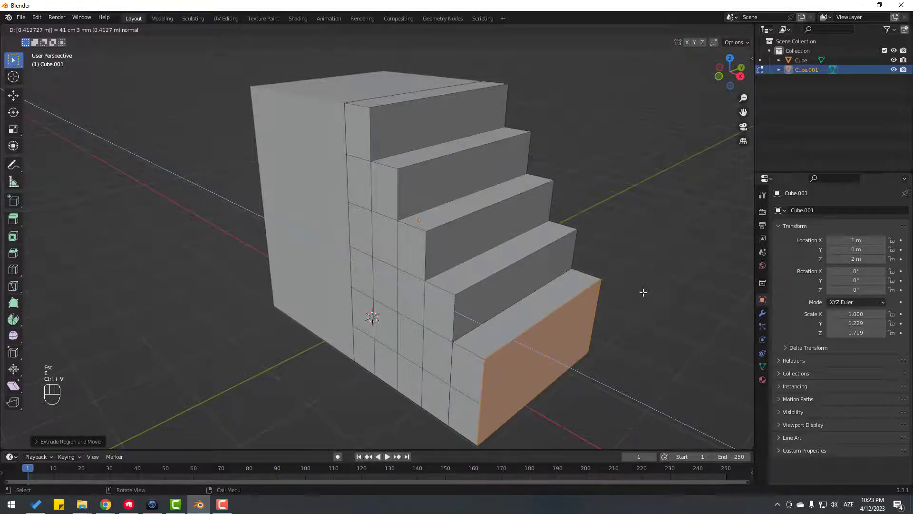
- Leave only the lowest strip selected and extrude it outward by the copied 0.412727 m to finish the bottom step
shift+click(553, 323)
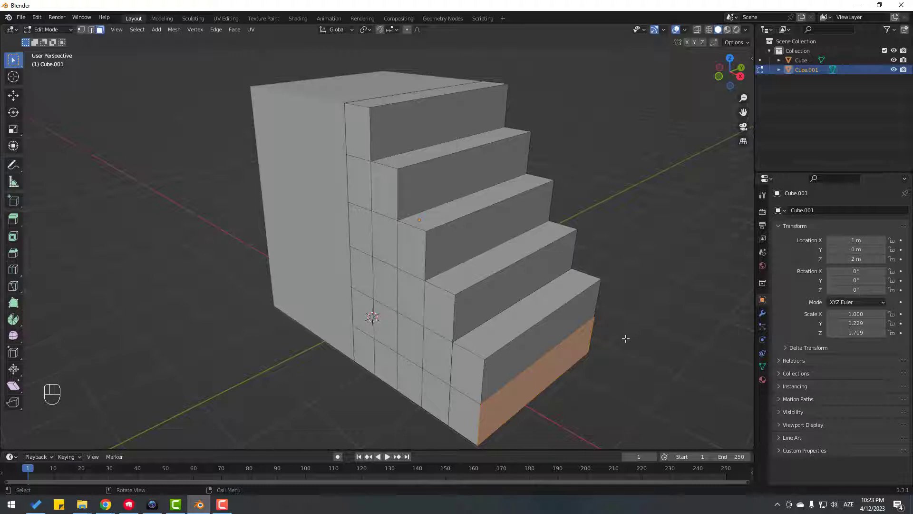
key(e)
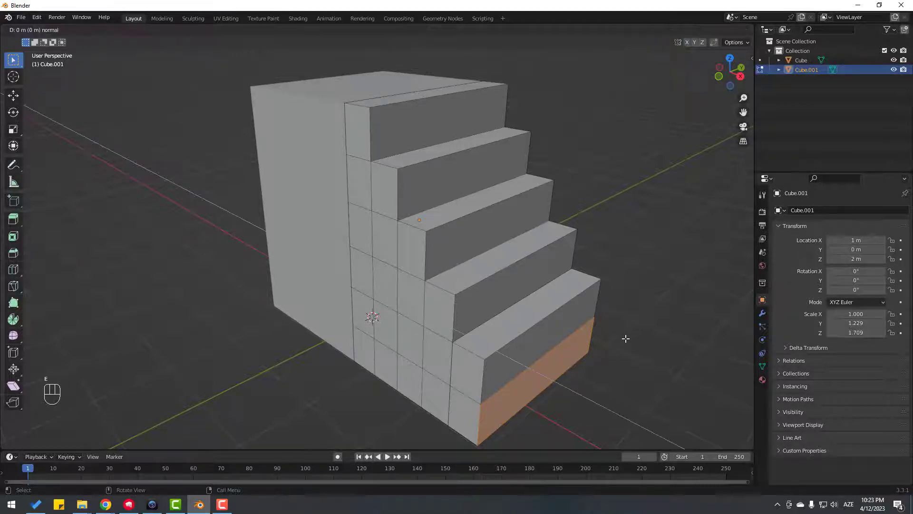
ctrl+click(625, 338)
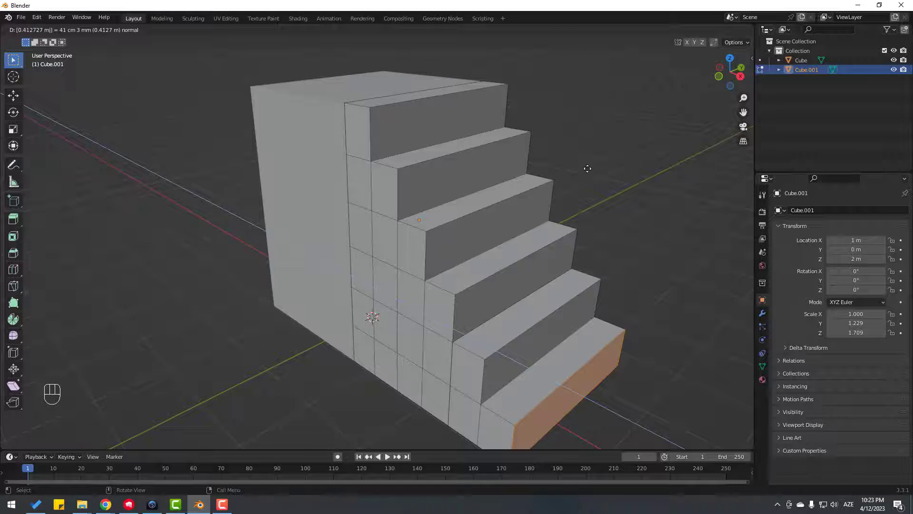
middle_drag(588, 169, 581, 244)
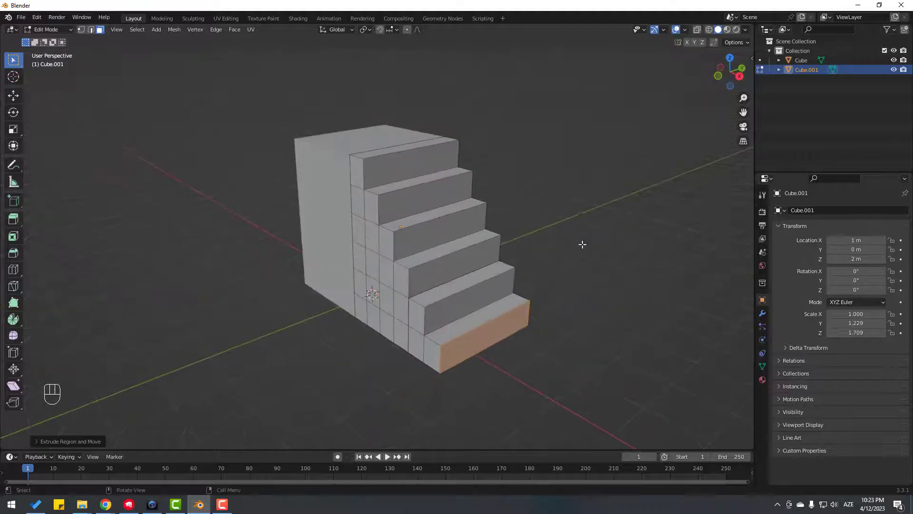
- In vertex selection, bevel the left front corner vertex of the third step with two segments and a width of about 0.23 m
click(16, 97)
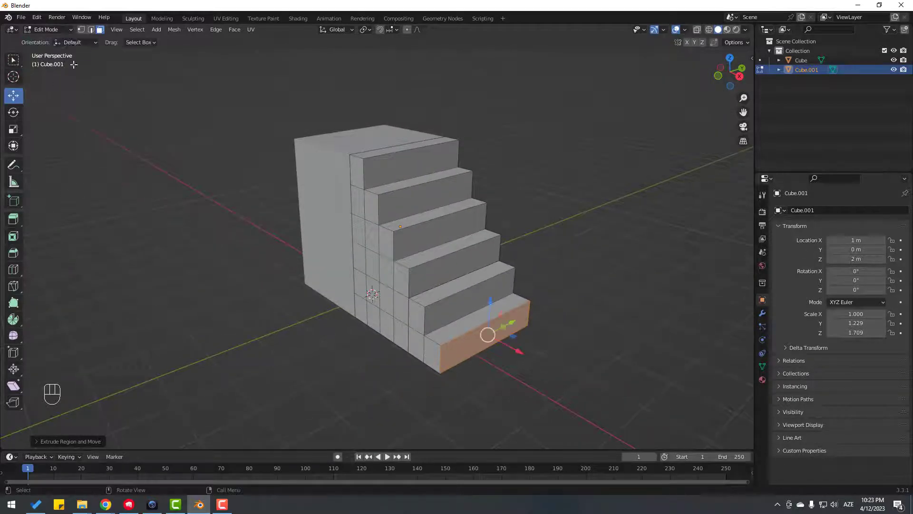
click(81, 30)
scroll(424, 188, up, 6)
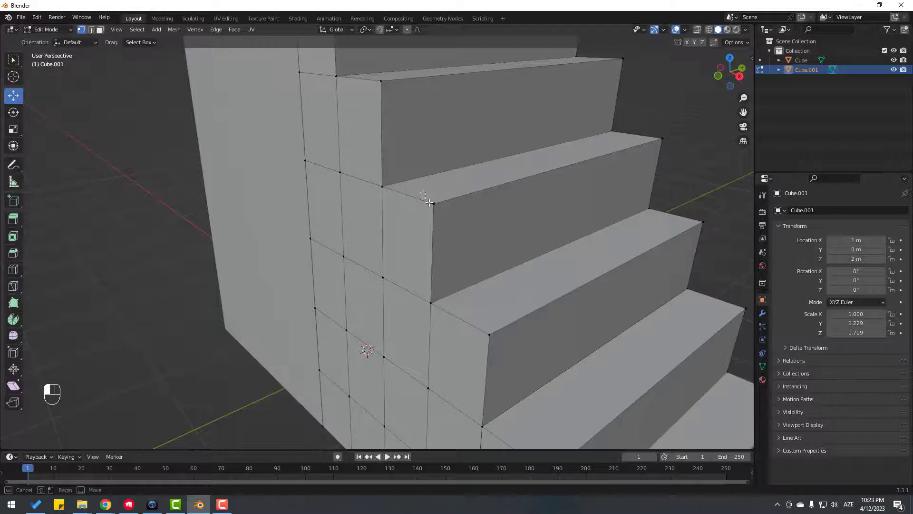
click(434, 204)
scroll(456, 226, up, 6)
scroll(456, 226, down, 6)
shift+middle_drag(456, 226, 403, 236)
scroll(390, 257, up, 3)
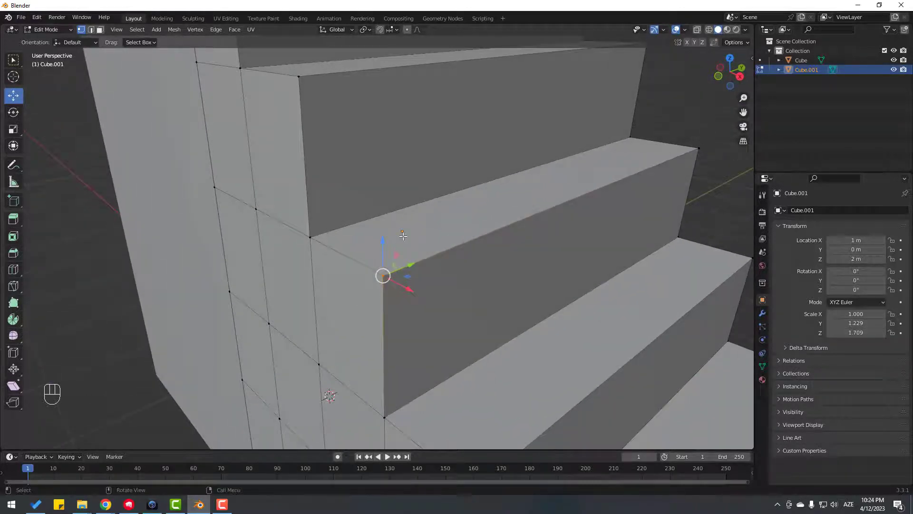
key(ctrl+shift+b)
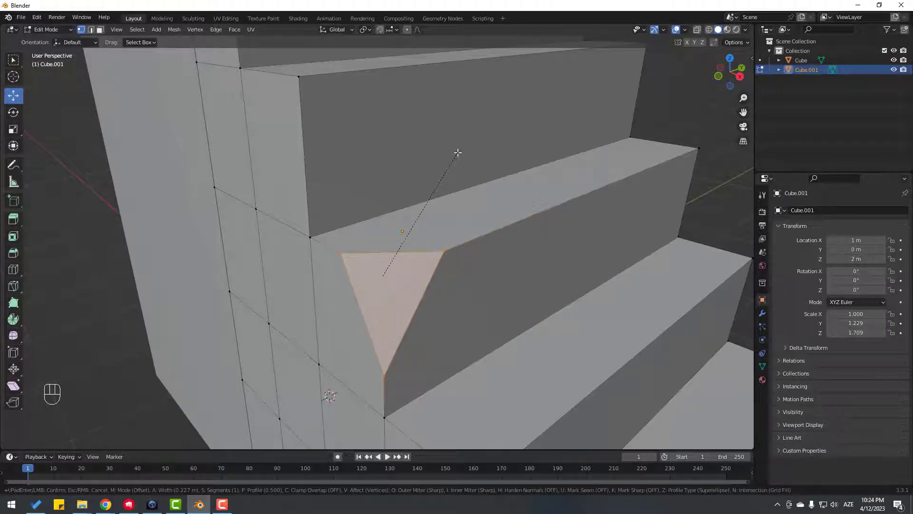
scroll(457, 153, up, 2)
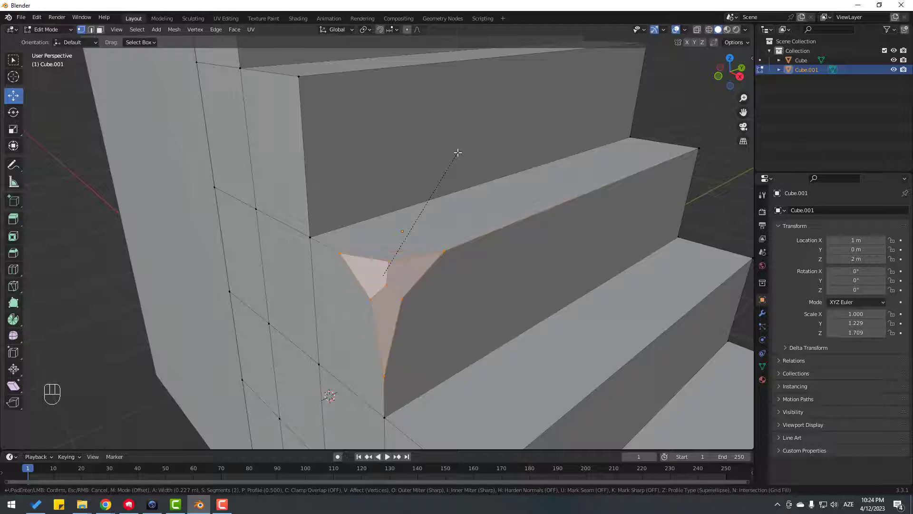
scroll(457, 153, down, 1)
key(Return)
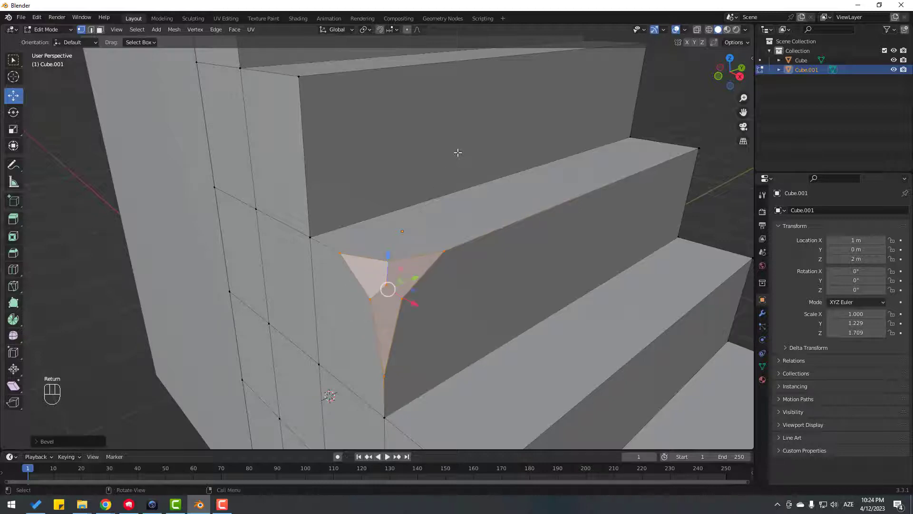
click(680, 122)
- Bevel the left front corners of the first and fifth steps and the right ones of the second and last, two segments, about 0.25 m wide
scroll(677, 124, down, 4)
middle_drag(460, 212, 580, 129)
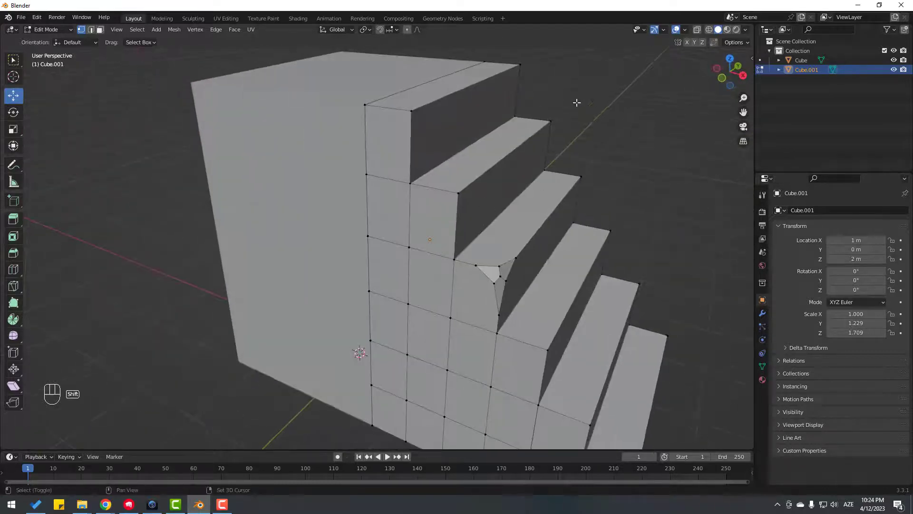
shift+drag(572, 109, 545, 130)
middle_drag(583, 309, 517, 265)
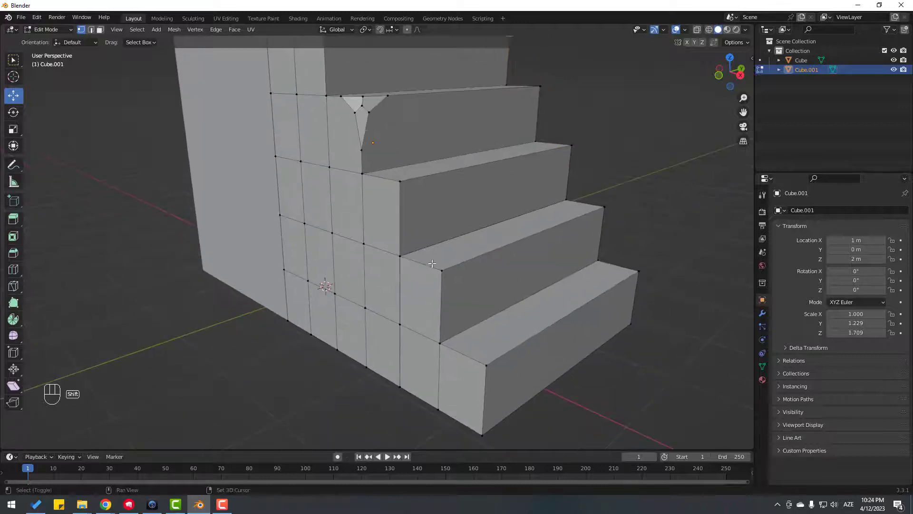
shift+drag(431, 261, 447, 283)
shift+drag(653, 262, 635, 281)
shift+middle_drag(408, 136, 414, 224)
mouse_move(359, 131)
shift+middle_down()
mouse_move(364, 163)
mouse_move(304, 159)
mouse_move(334, 199)
shift+middle_up()
key(ctrl)
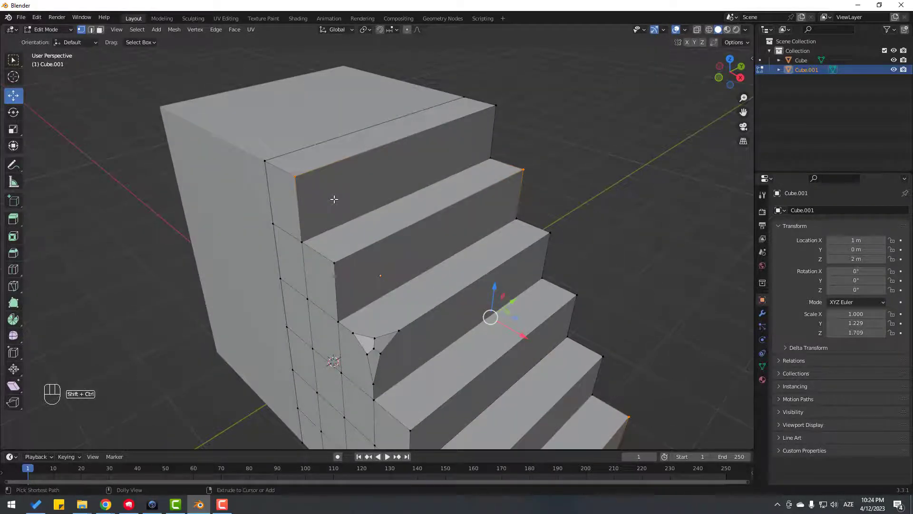
key(shift+ctrl+b)
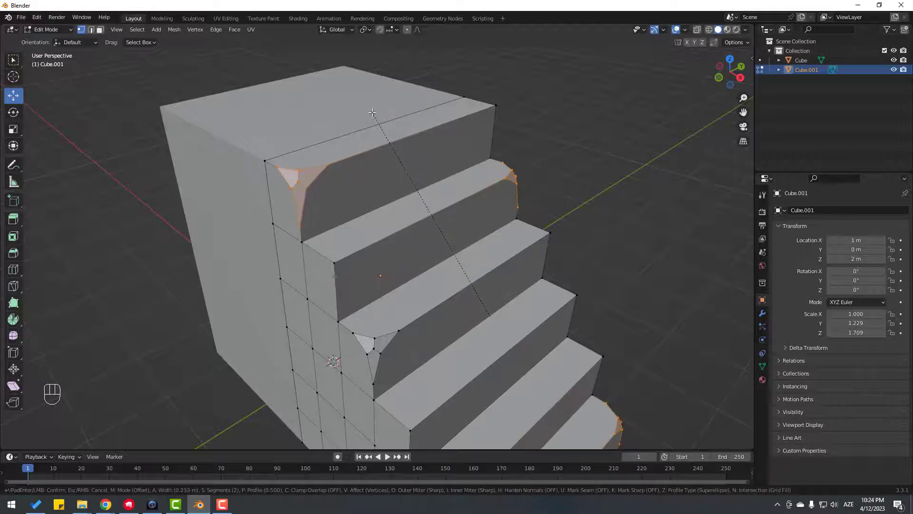
click(372, 112)
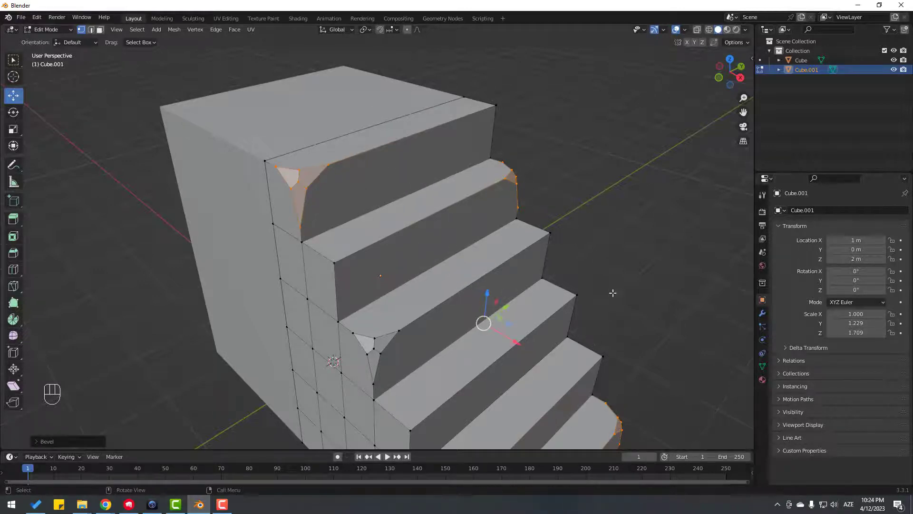
click(599, 156)
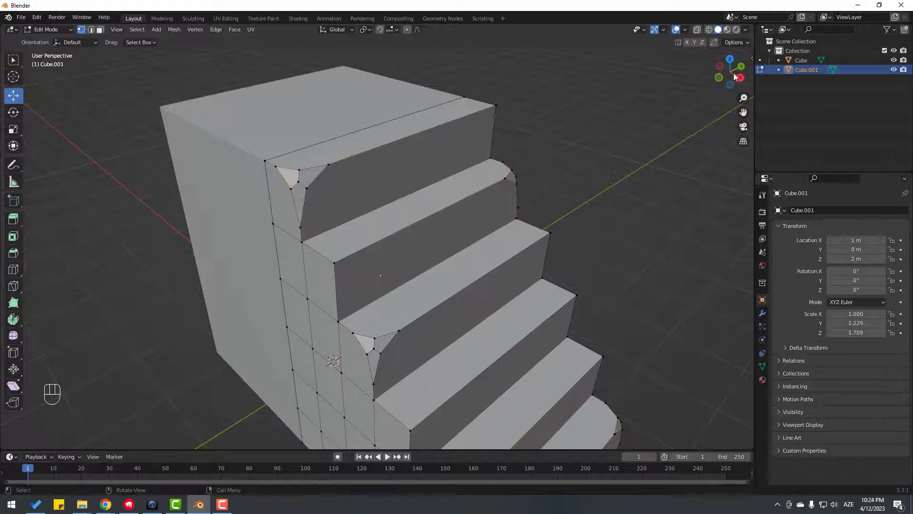
- Enable Cavity in the viewport shading options to emphasise the model's edges
click(746, 28)
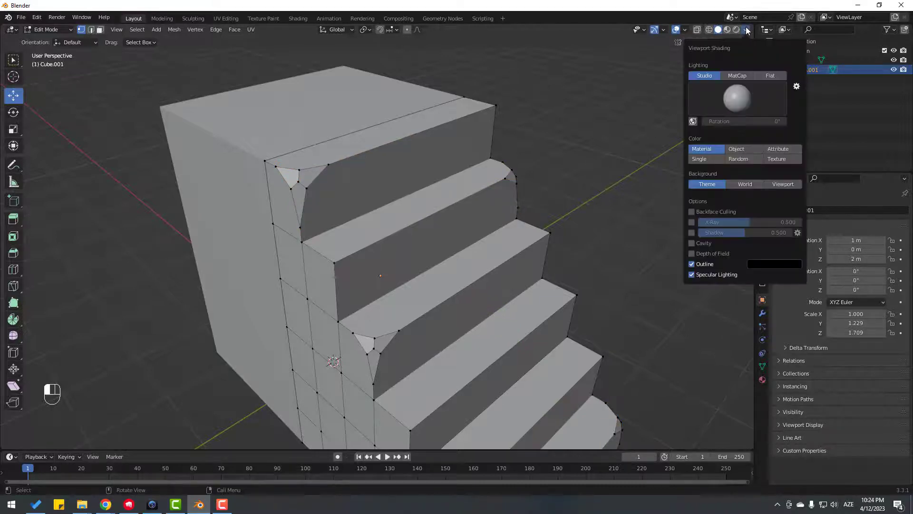
click(691, 243)
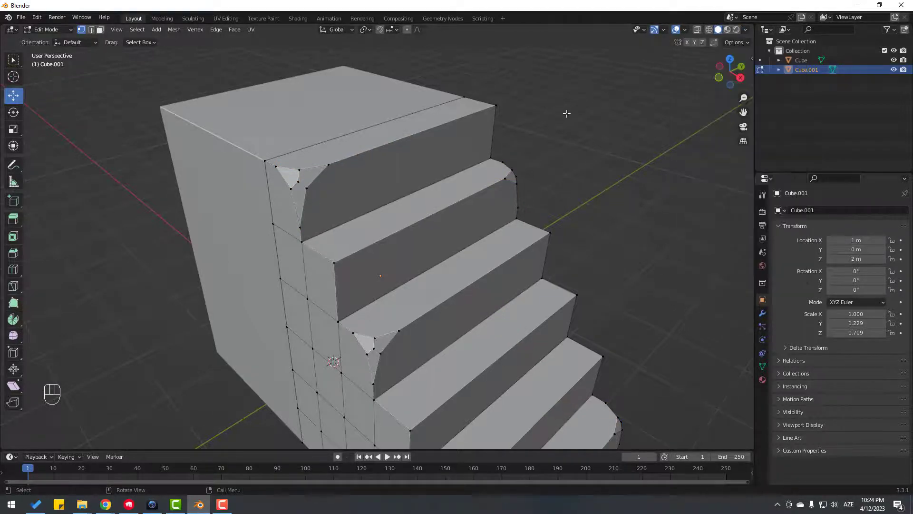
middle_drag(556, 163, 390, 266)
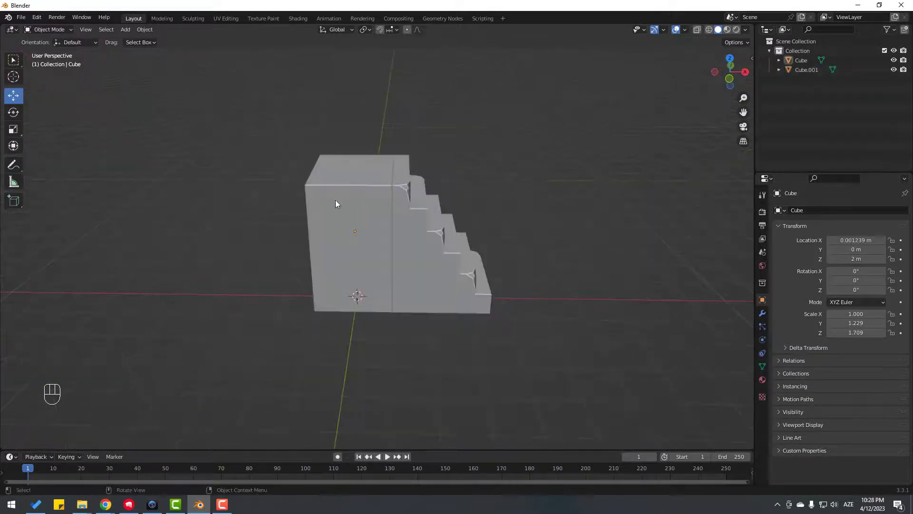
- Move the separate box away from the staircase along the X axis to about -5.12 m
click(378, 236)
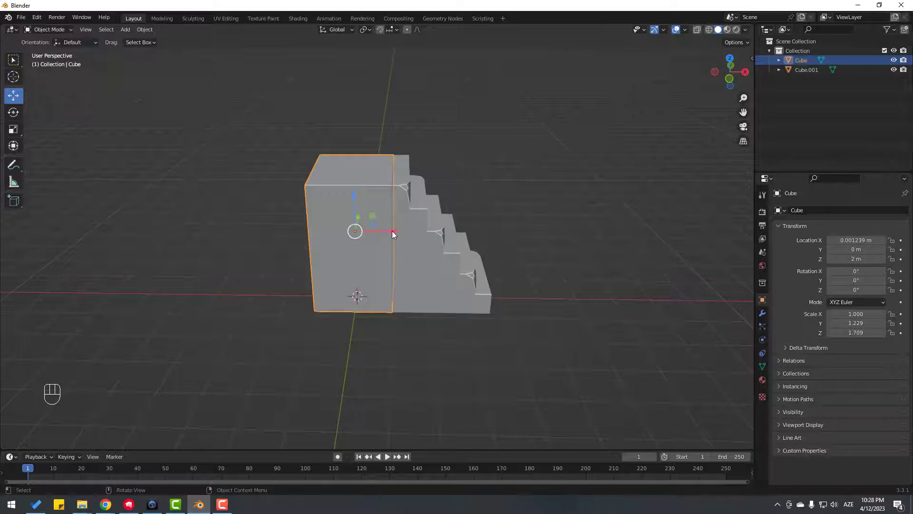
drag(392, 231, 198, 230)
middle_drag(198, 230, 355, 244)
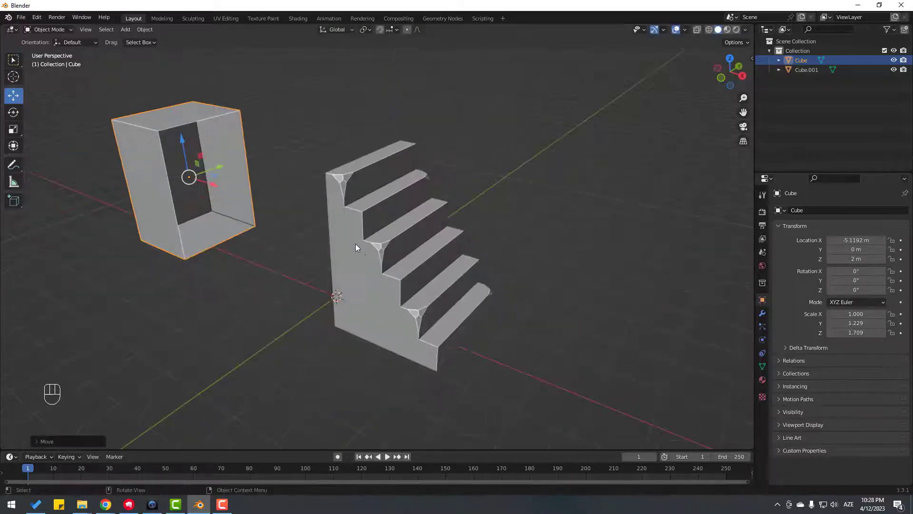
- Open the staircase in Edit Mode and add a horizontal and a vertical loop cut through the front of the fourth step
click(358, 238)
click(49, 29)
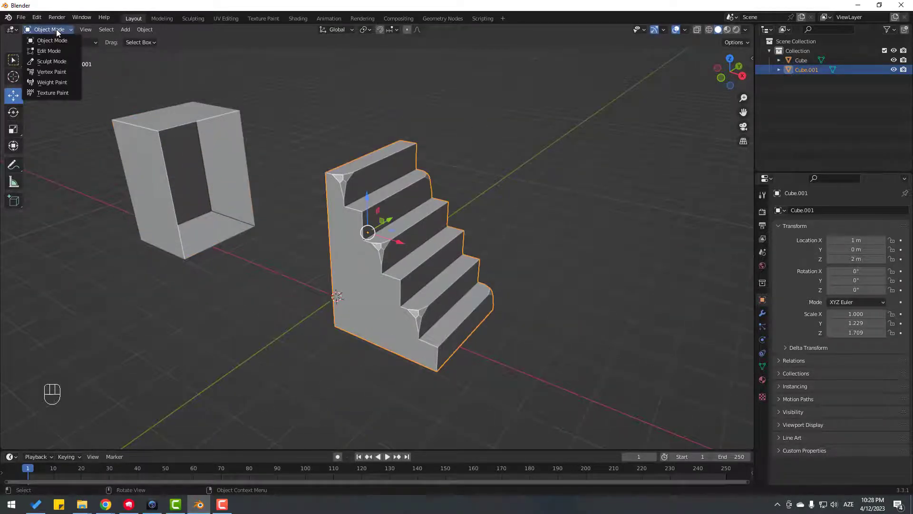
click(47, 43)
scroll(424, 199, up, 2)
middle_drag(424, 198, 399, 206)
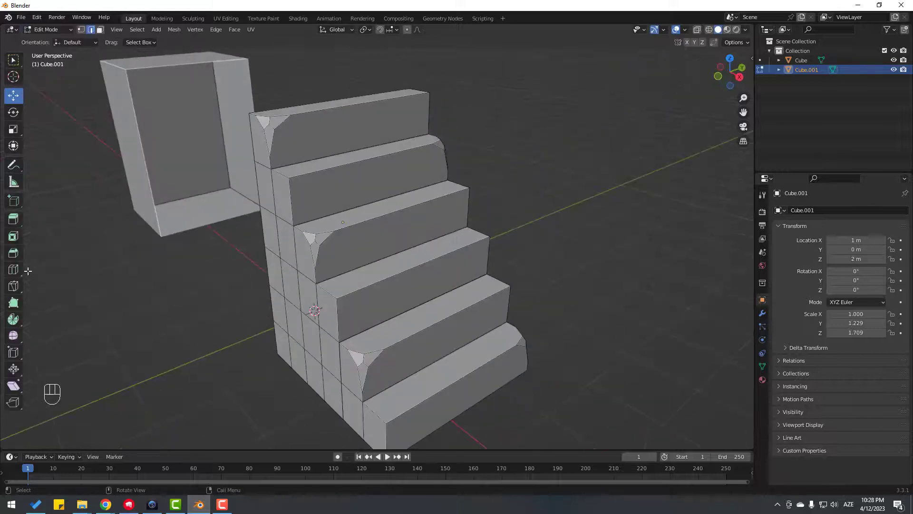
click(14, 269)
scroll(209, 278, up, 4)
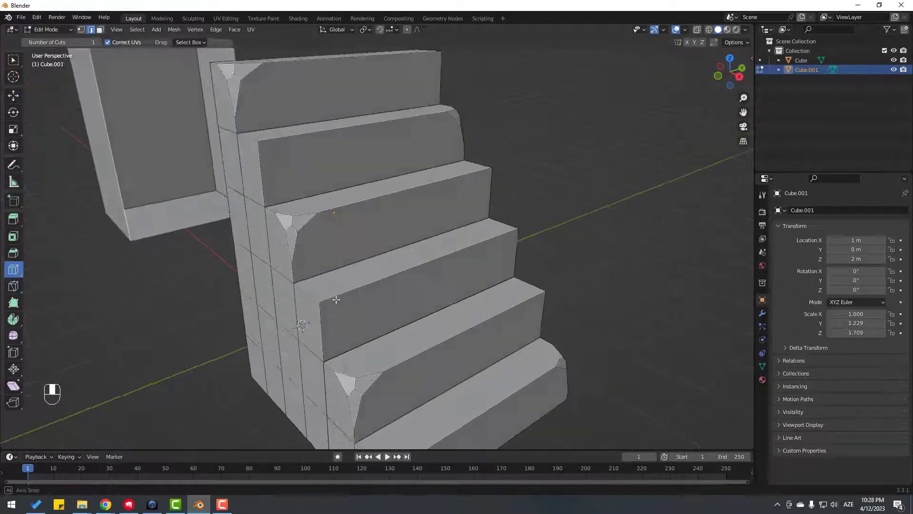
click(204, 279)
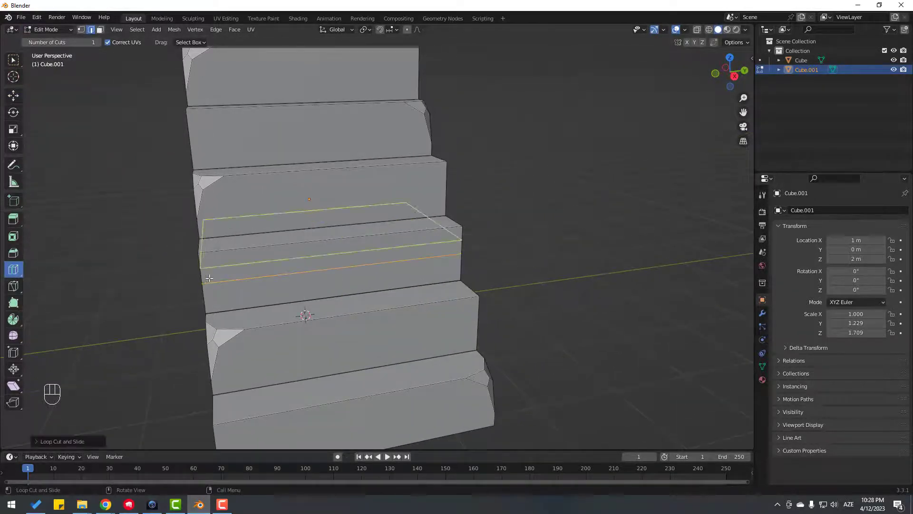
click(341, 244)
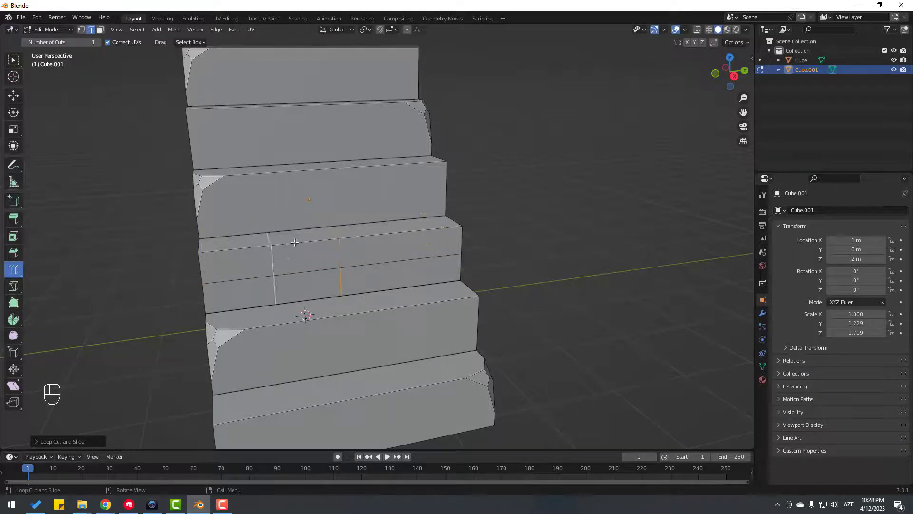
middle_drag(285, 177, 400, 190)
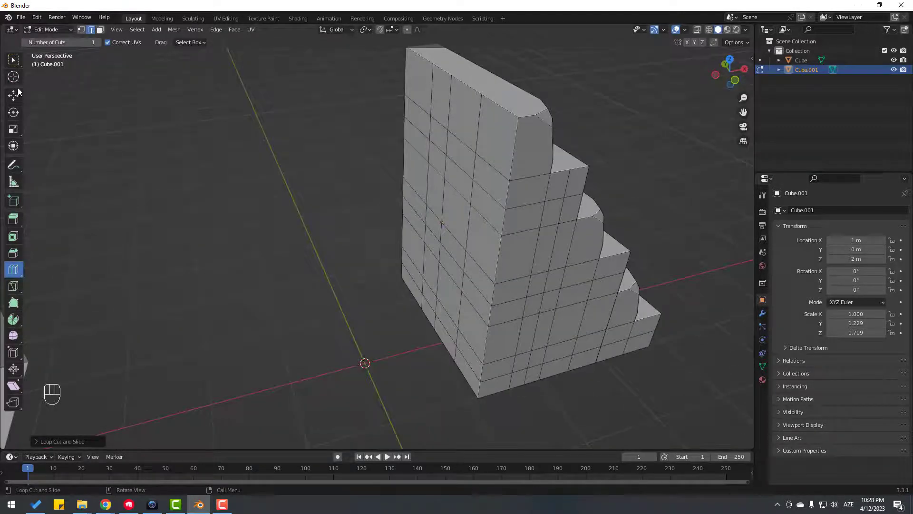
- Vertex-bevel the middle point on the front top edge of the fourth step, where the added loop cut crosses it, using two segments
click(81, 30)
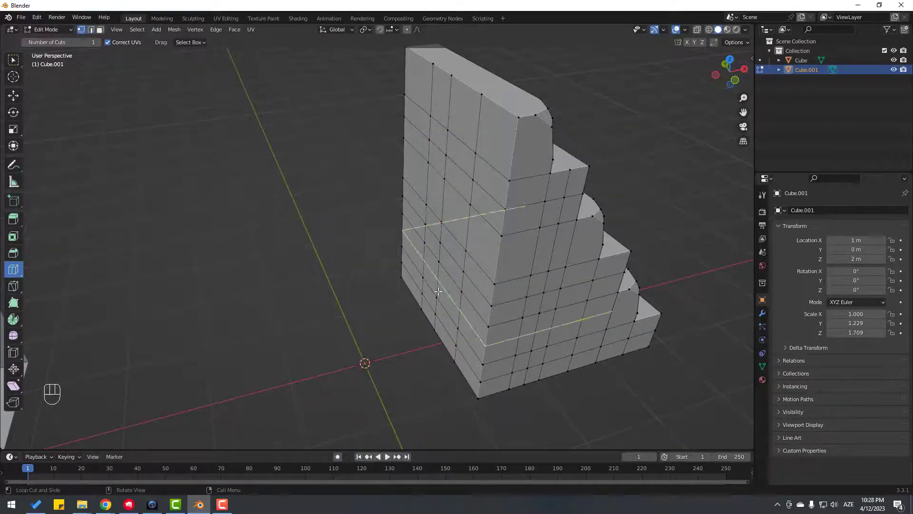
click(20, 98)
middle_drag(562, 309, 410, 197)
scroll(409, 328, up, 2)
scroll(410, 197, down, 1)
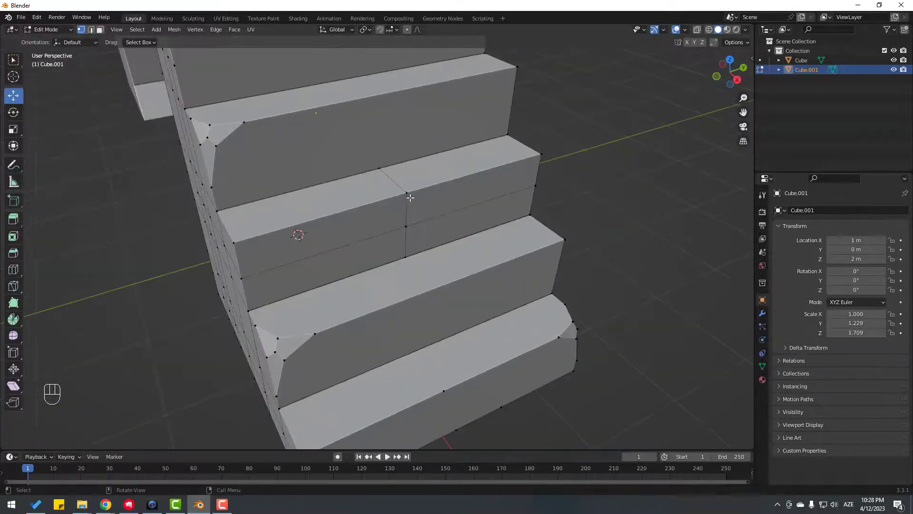
scroll(410, 197, up, 3)
click(436, 142)
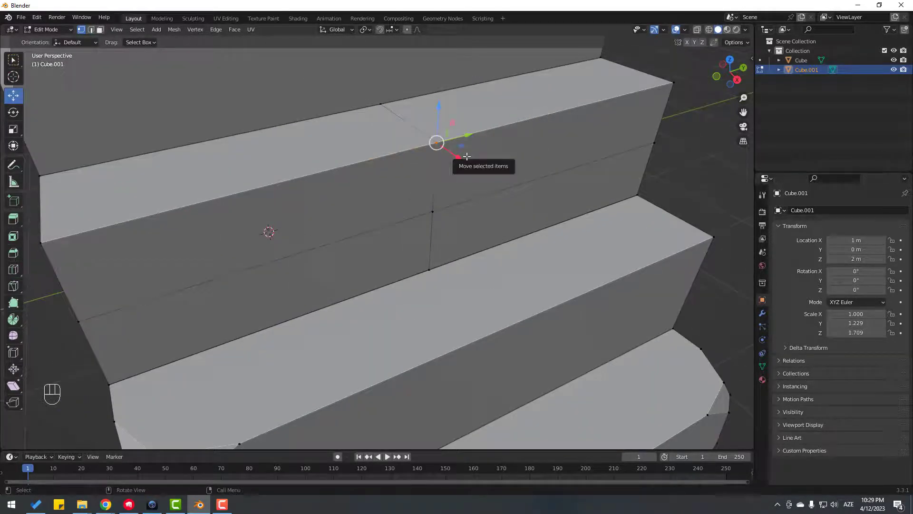
key(shift+ctrl+b)
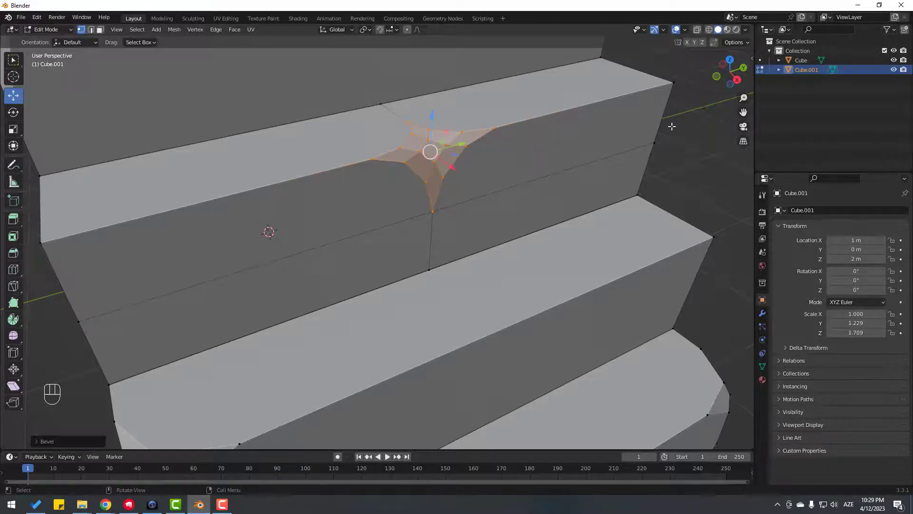
- Vertex-bevel several spaced points along one vertical back edge of the staircase with two segments
scroll(528, 207, down, 4)
middle_drag(332, 286, 230, 269)
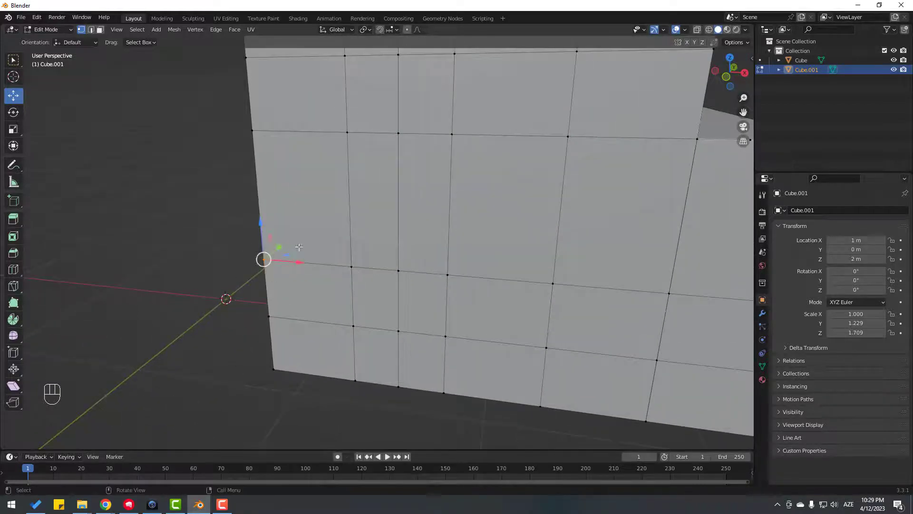
middle_drag(299, 246, 395, 250)
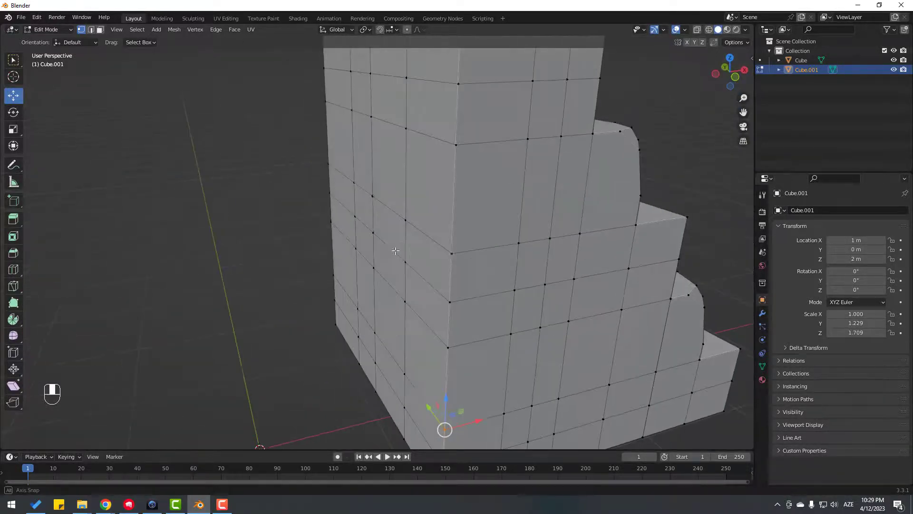
middle_drag(487, 168, 486, 157)
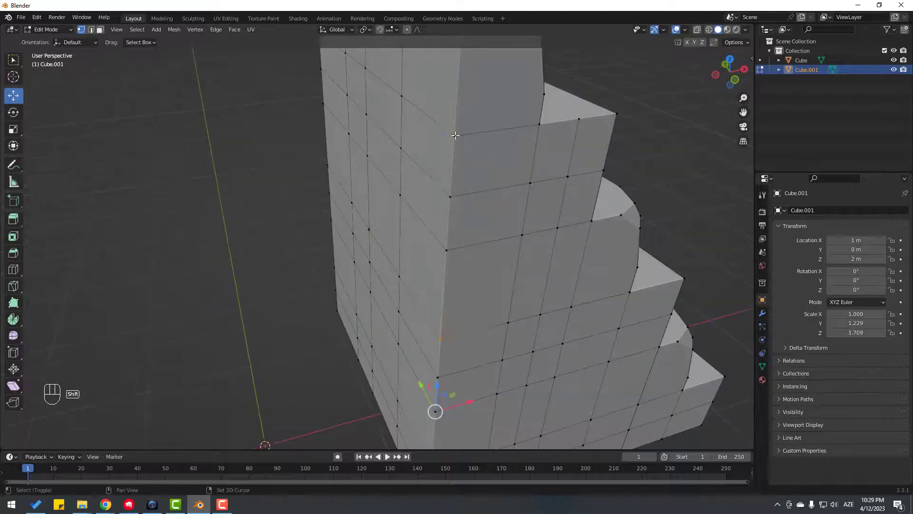
middle_drag(464, 216, 457, 209)
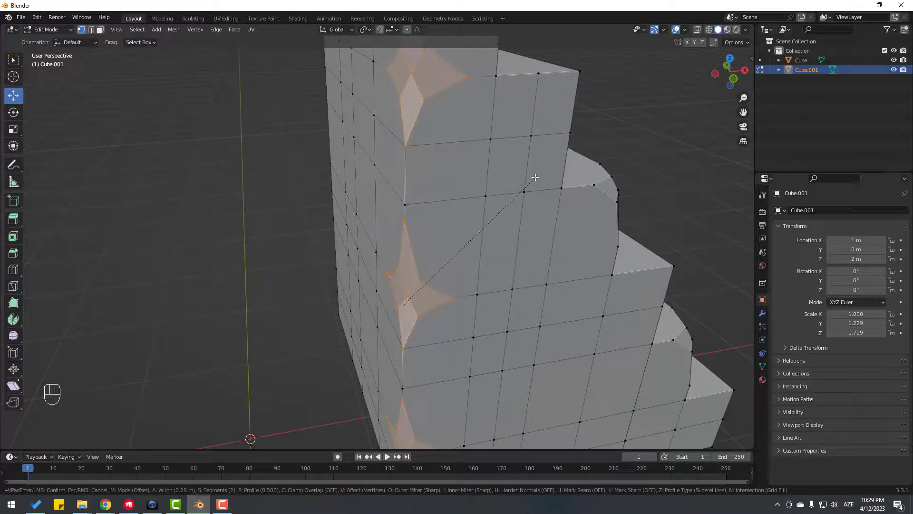
- Vertex-bevel the bottom front corners of the staircase's lowest step to round them off
middle_drag(635, 134, 387, 298)
middle_drag(548, 288, 532, 266)
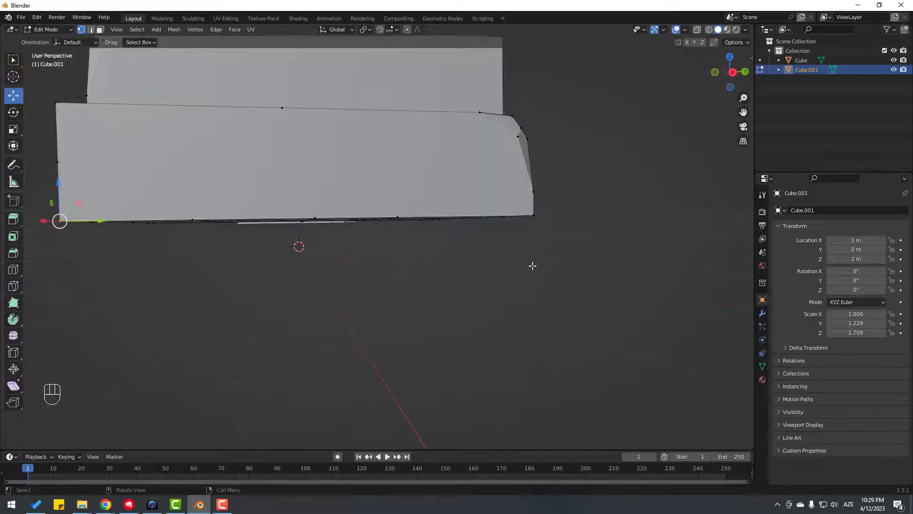
middle_drag(541, 214, 445, 225)
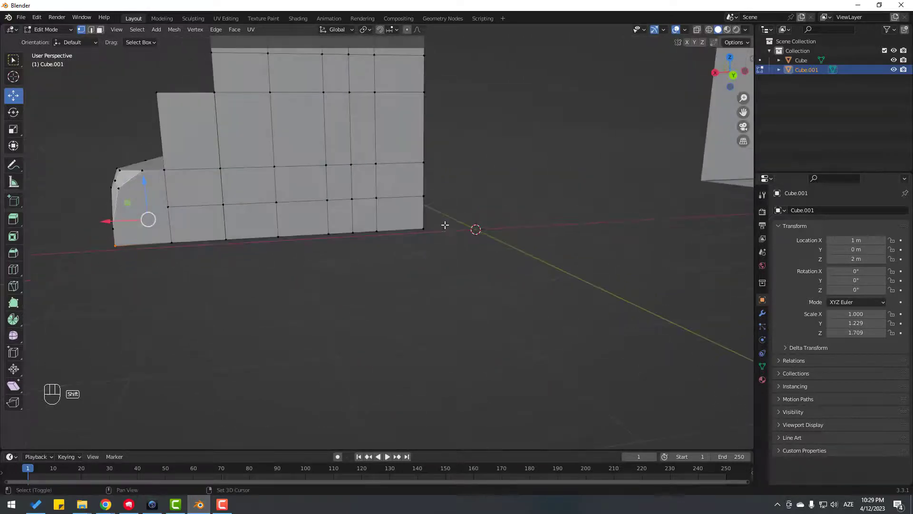
middle_drag(419, 263, 279, 289)
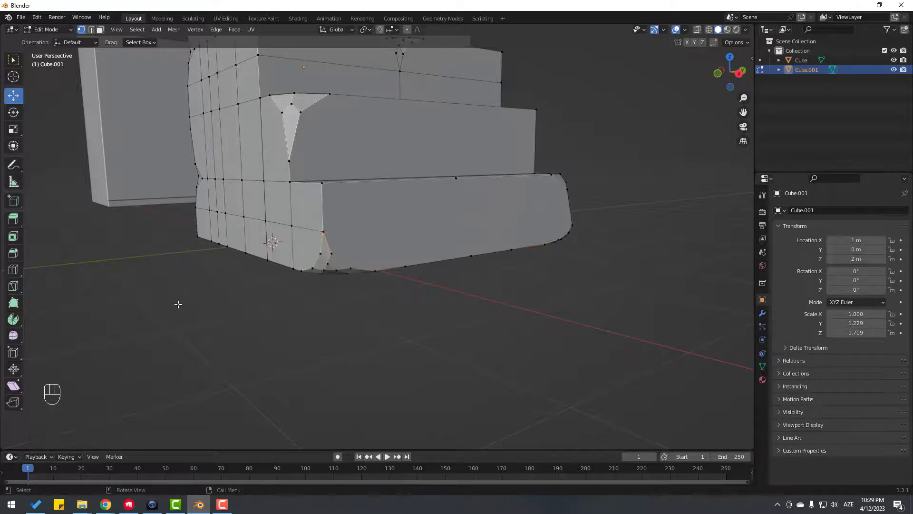
middle_drag(178, 303, 301, 320)
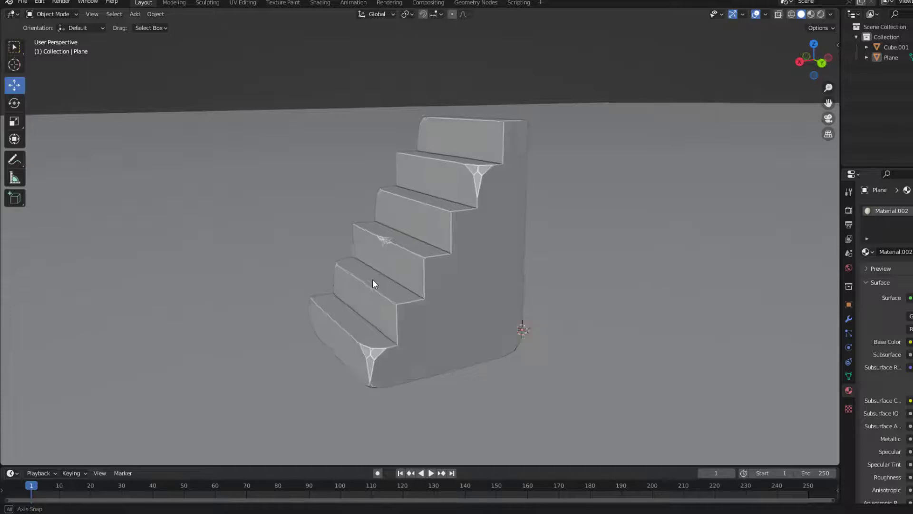
middle_drag(373, 279, 24, 288)
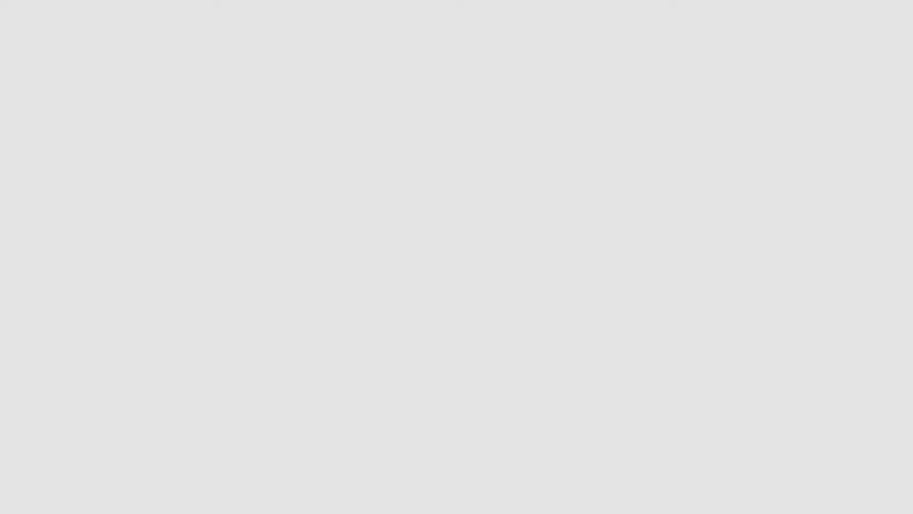